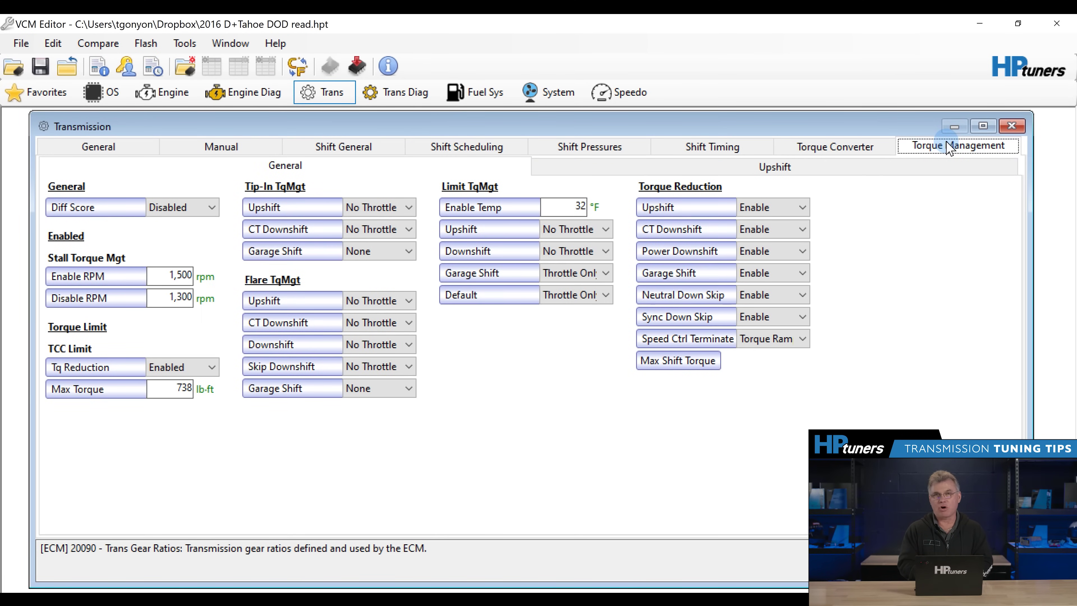
- Set the stall torque management Enable RPM and Disable RPM to 8,000, then go to Torque Converter settings
{"action": "left_click", "coordinate": [175, 275]}
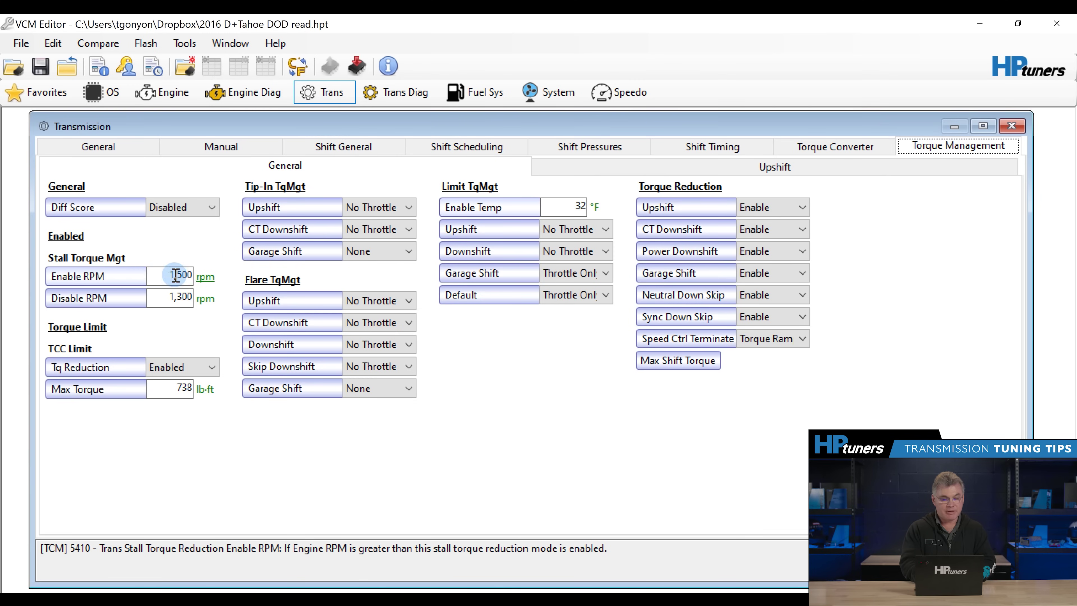
{"action": "type", "text": "80"}
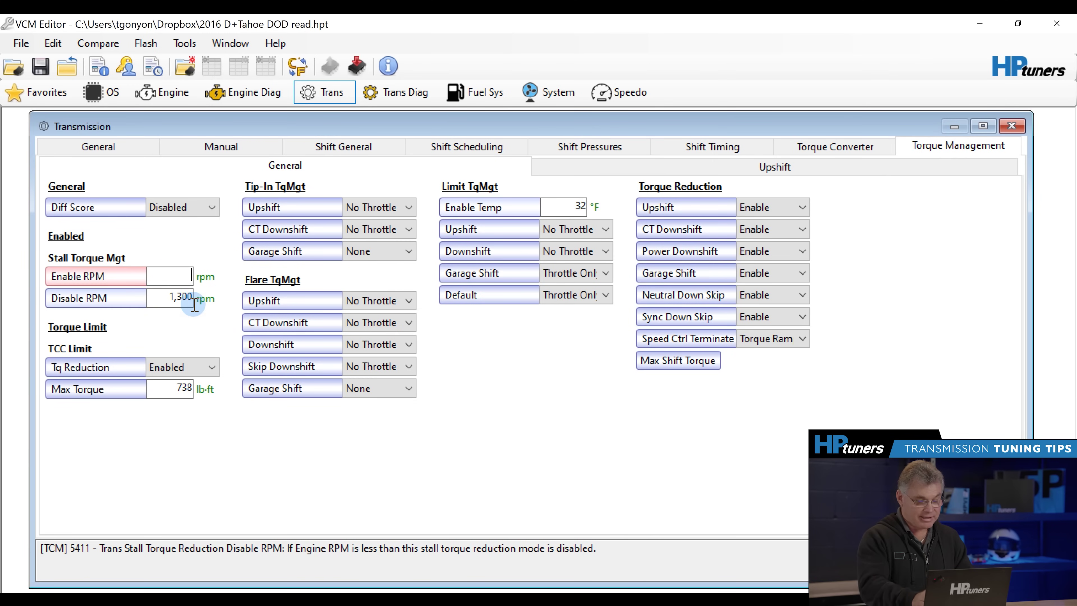
{"action": "left_click", "coordinate": [137, 299]}
{"action": "type", "text": "8000"}
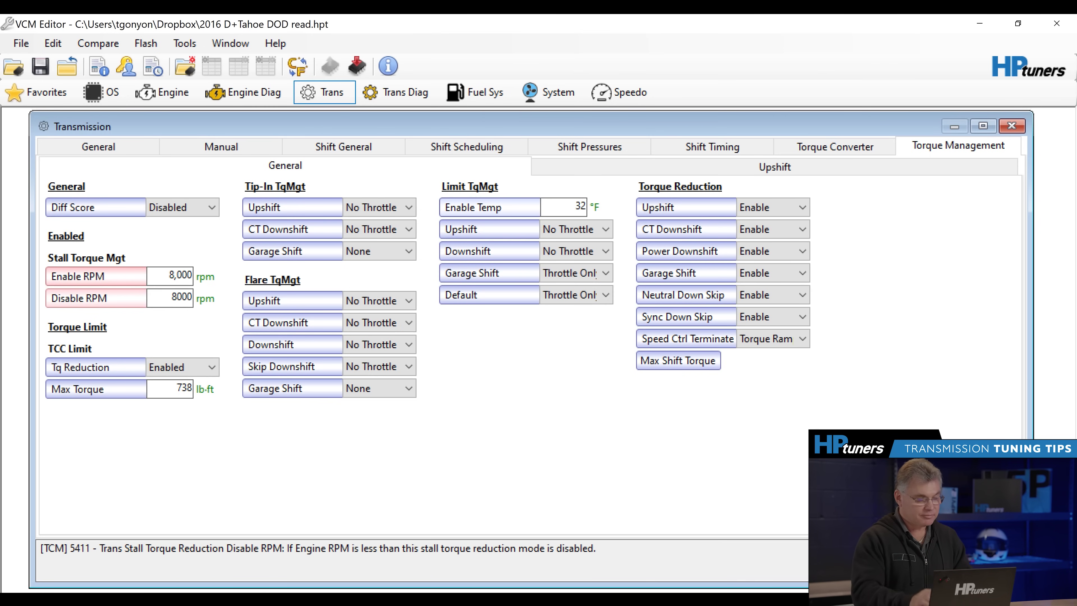
{"action": "left_click", "coordinate": [541, 397]}
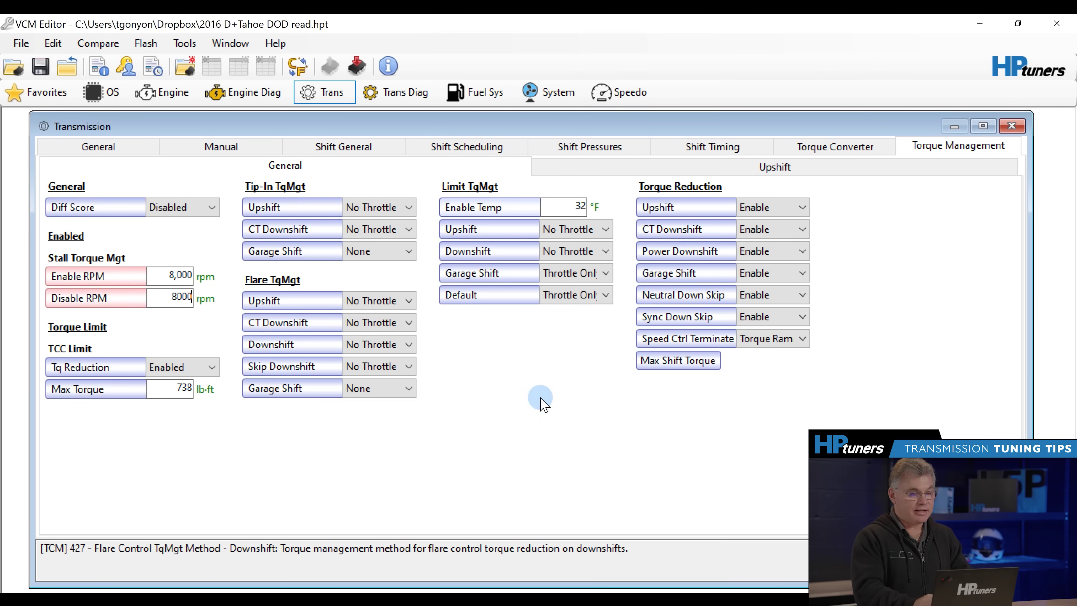
{"action": "left_click", "coordinate": [635, 167]}
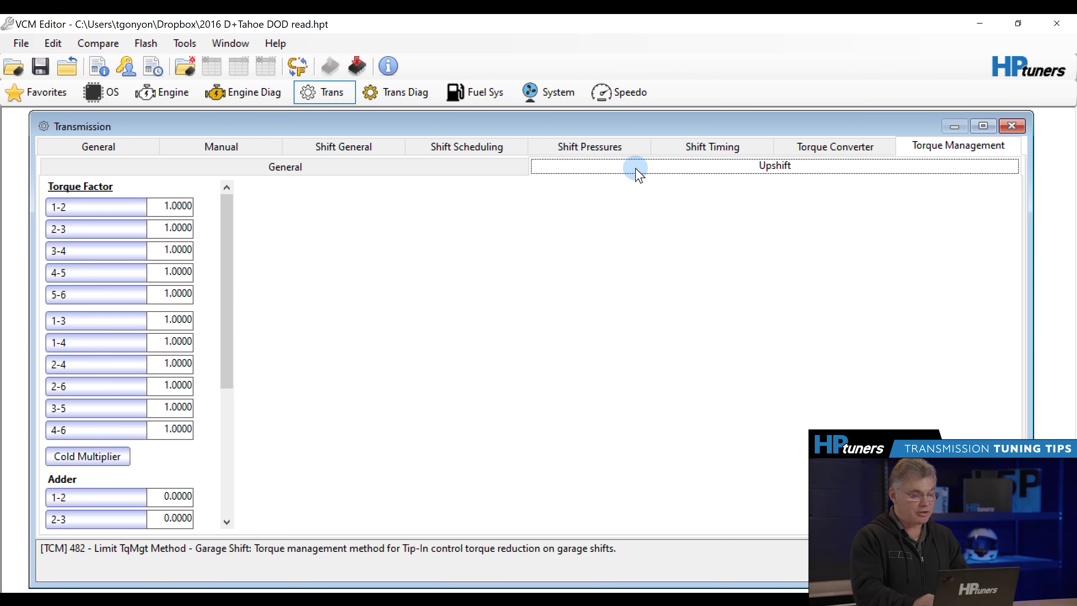
{"action": "left_click", "coordinate": [809, 147]}
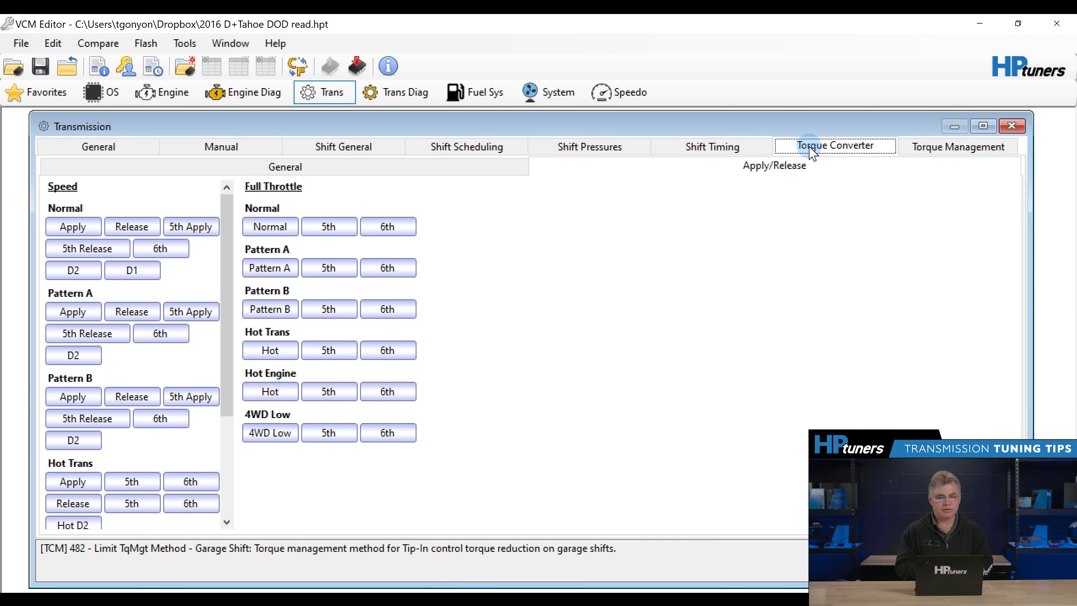
- Fill all four rows of the Normal TCC Apply Speed table with 318 mph
{"action": "left_click", "coordinate": [79, 227]}
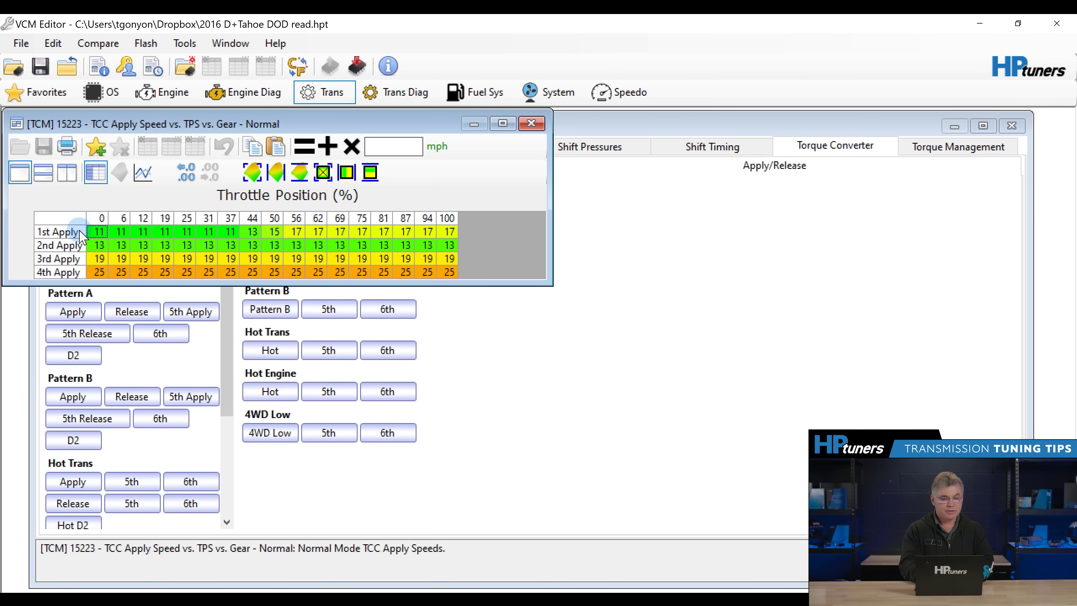
{"action": "left_click_drag", "start_coordinate": [80, 232], "coordinate": [84, 260]}
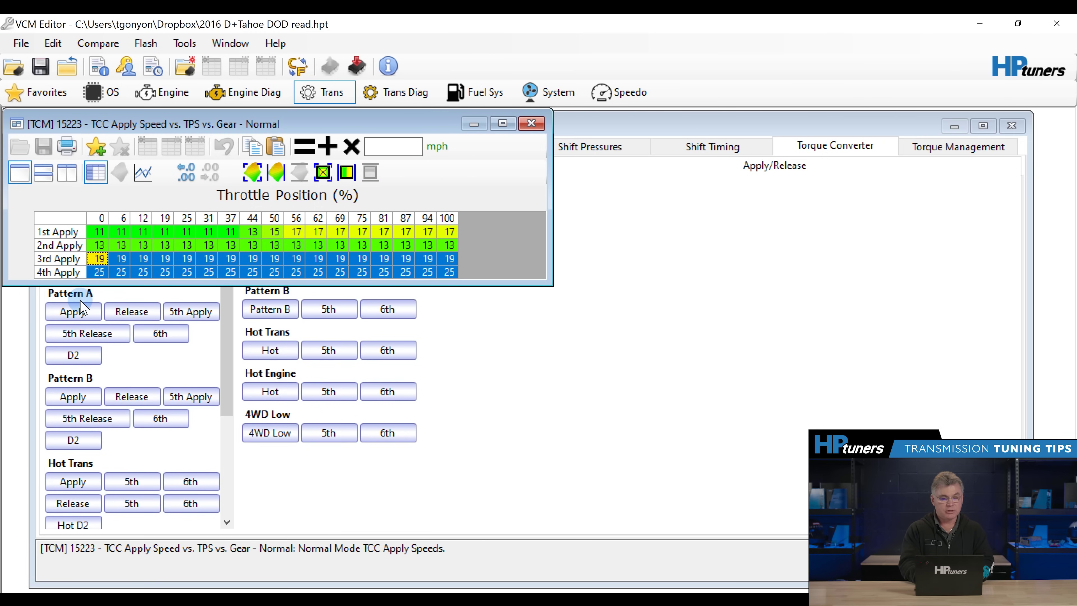
{"action": "left_click_drag", "start_coordinate": [74, 229], "coordinate": [72, 278]}
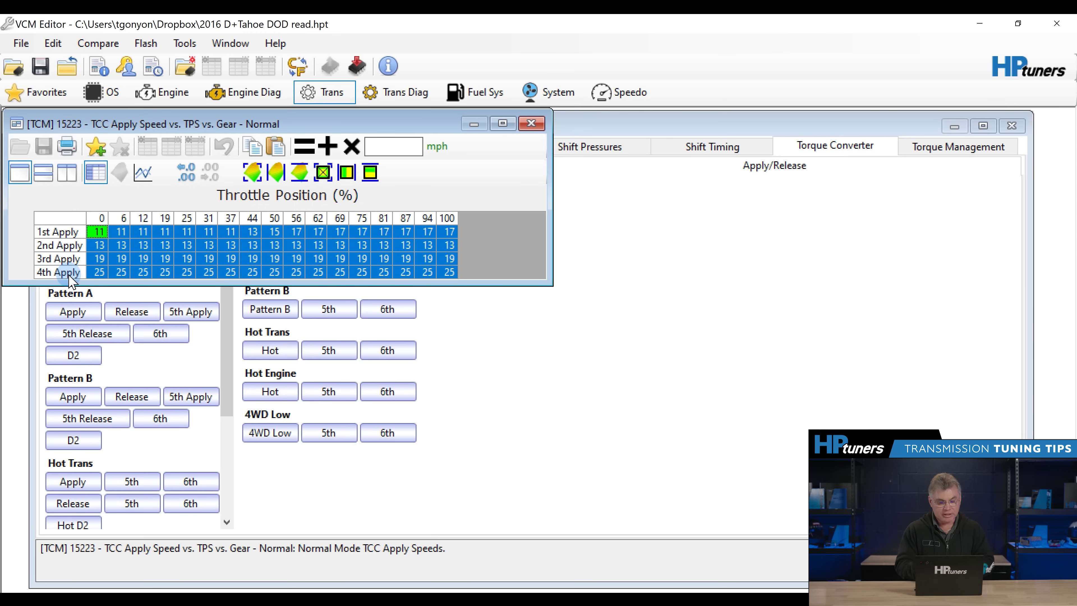
{"action": "type", "text": "318"}
{"action": "key", "text": "Return"}
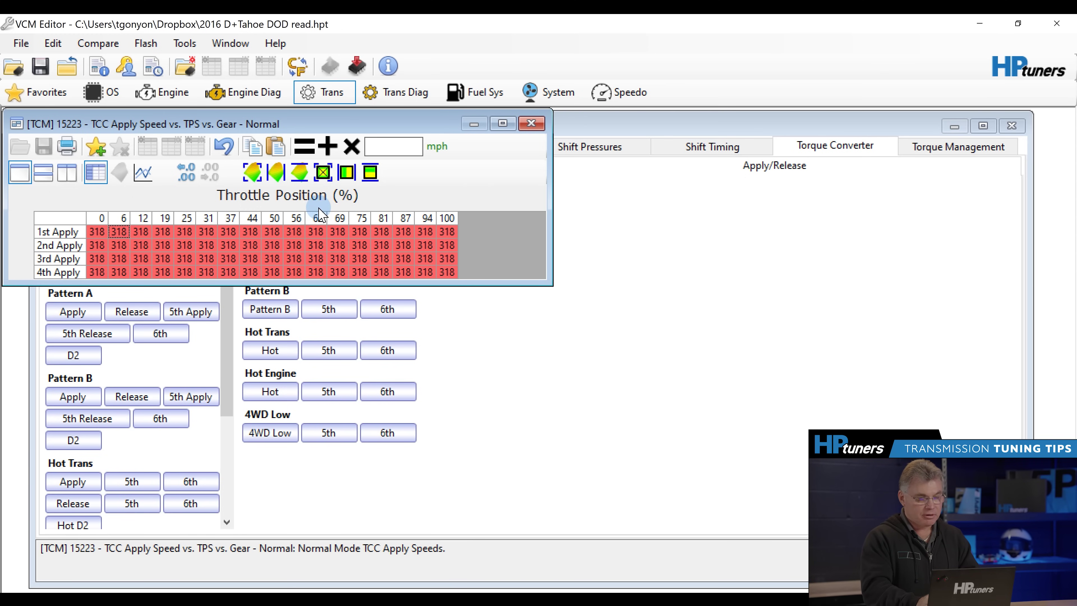
{"action": "left_click", "coordinate": [530, 124]}
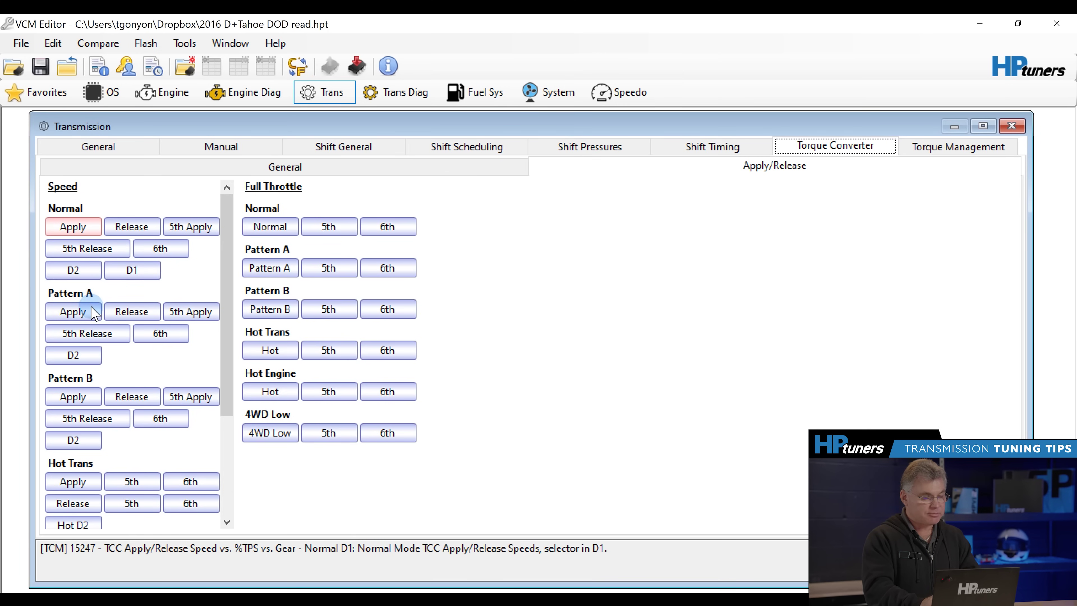
- Fill all four rows of the Pattern A TCC Apply Speed table with 318 mph
{"action": "left_click", "coordinate": [85, 313]}
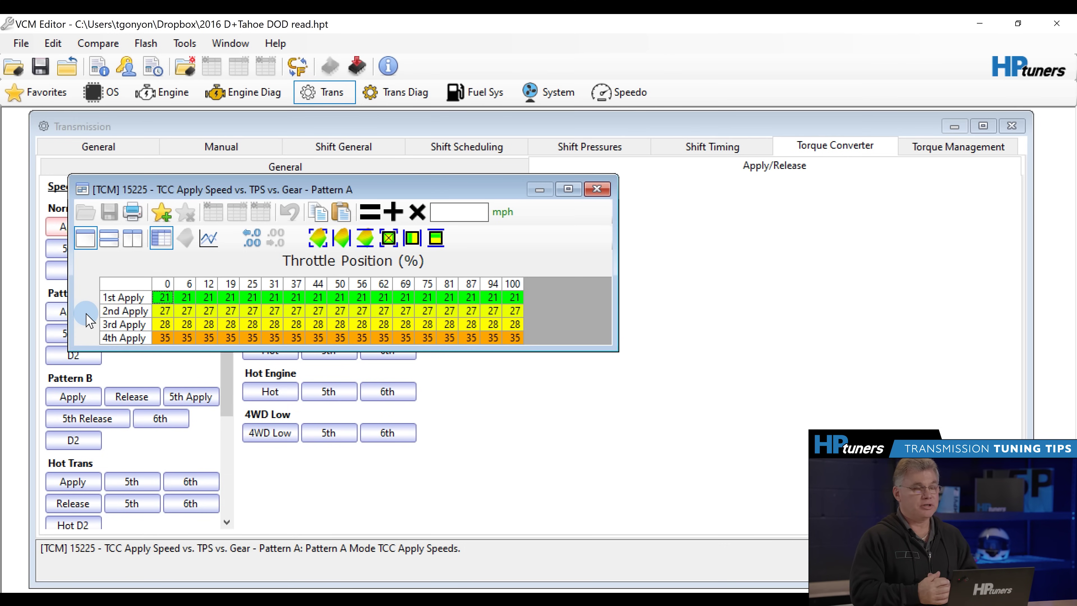
{"action": "left_click_drag", "start_coordinate": [145, 299], "coordinate": [144, 343]}
{"action": "type", "text": "318"}
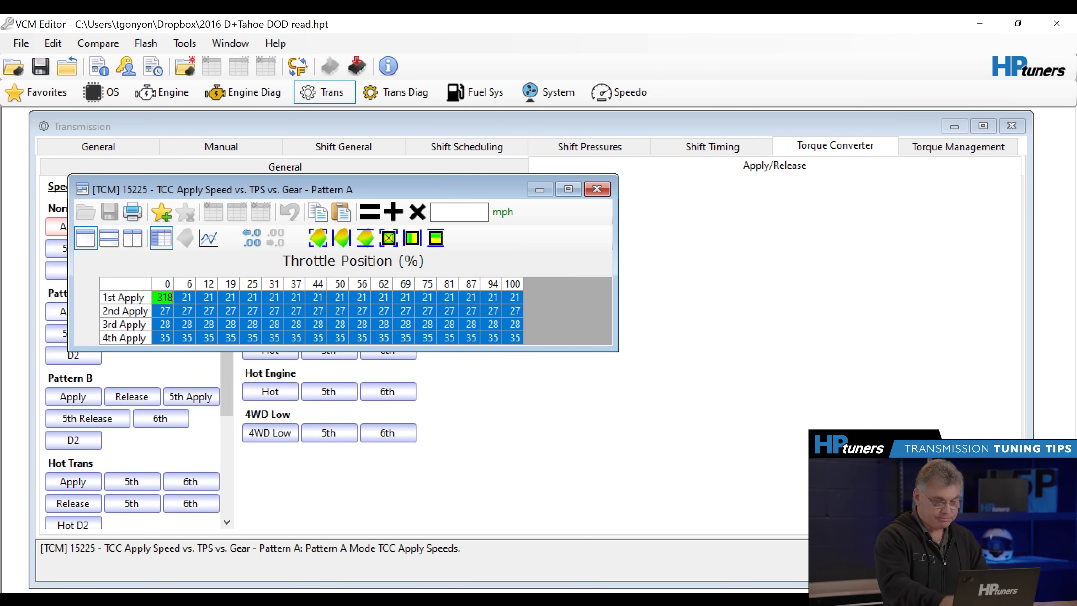
{"action": "key", "text": "Return"}
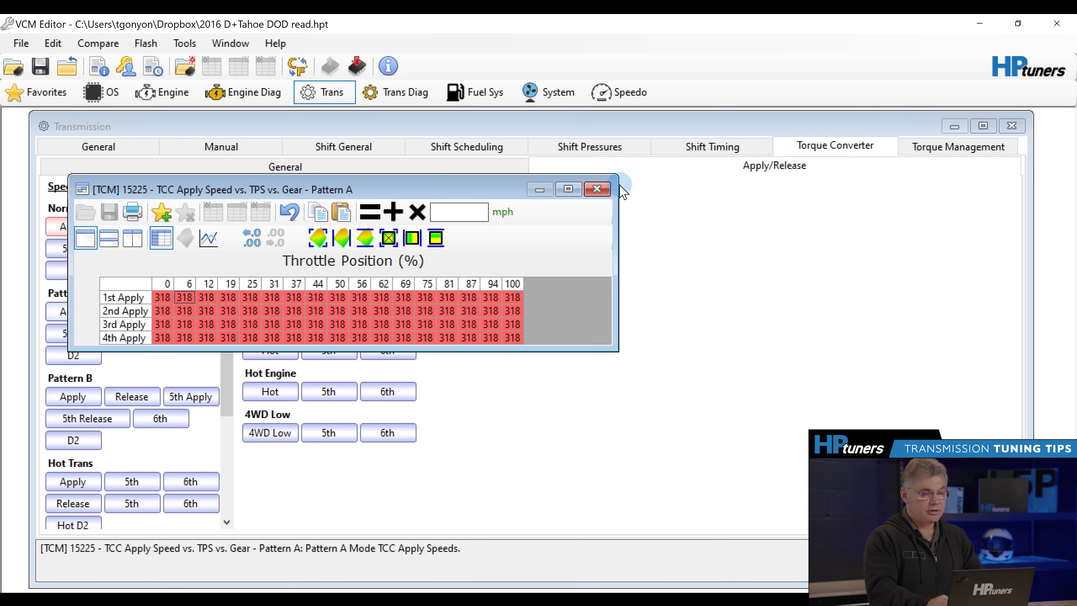
{"action": "left_click", "coordinate": [597, 189]}
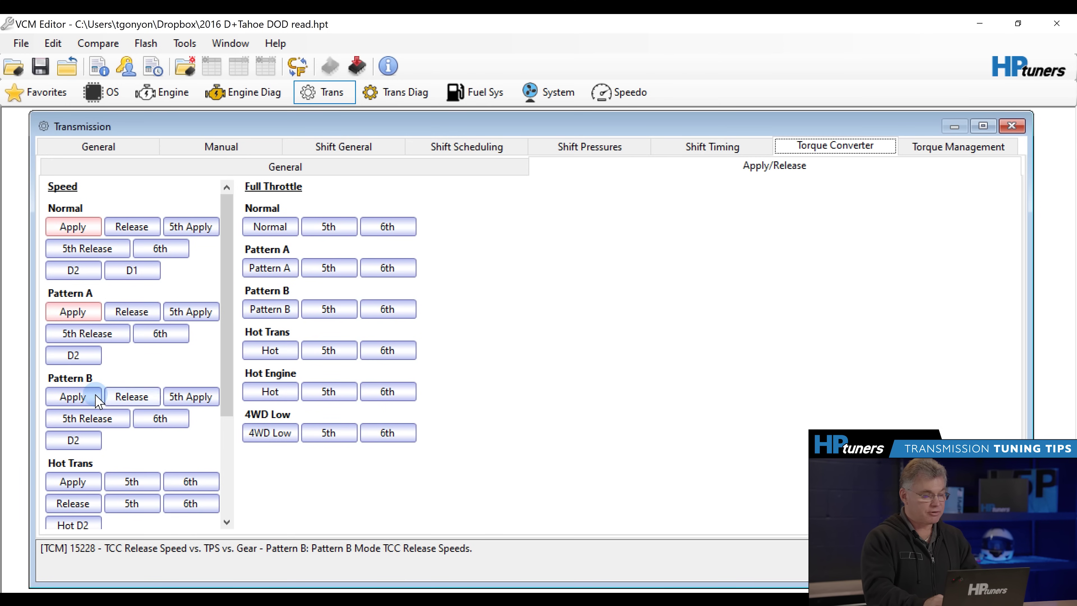
- Confirm the Pattern B apply speeds already read 318 mph, then bring up the Normal release table
{"action": "left_click", "coordinate": [79, 396]}
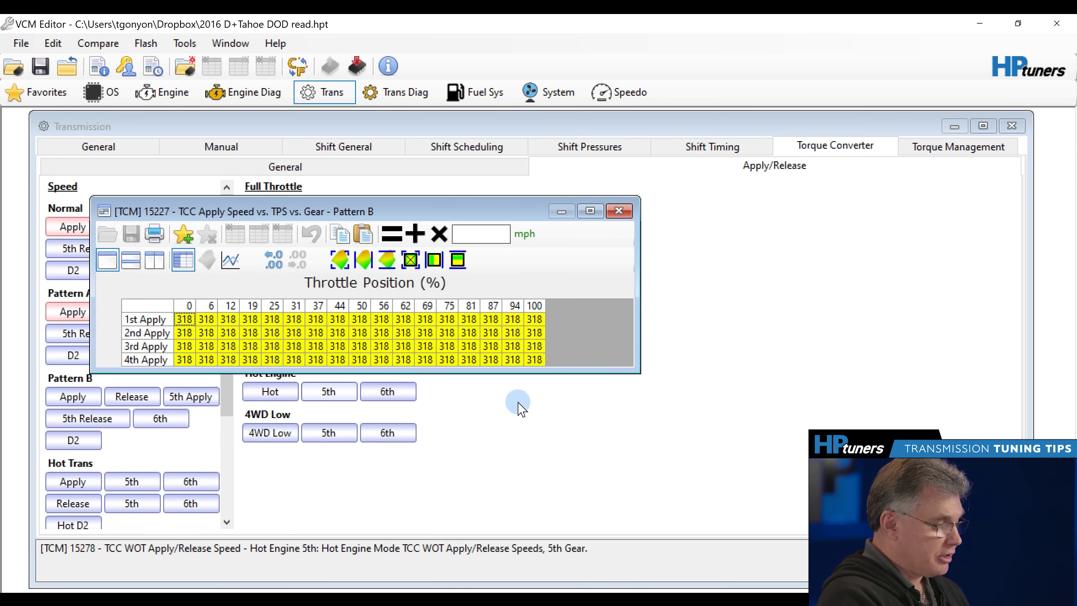
{"action": "left_click", "coordinate": [545, 411]}
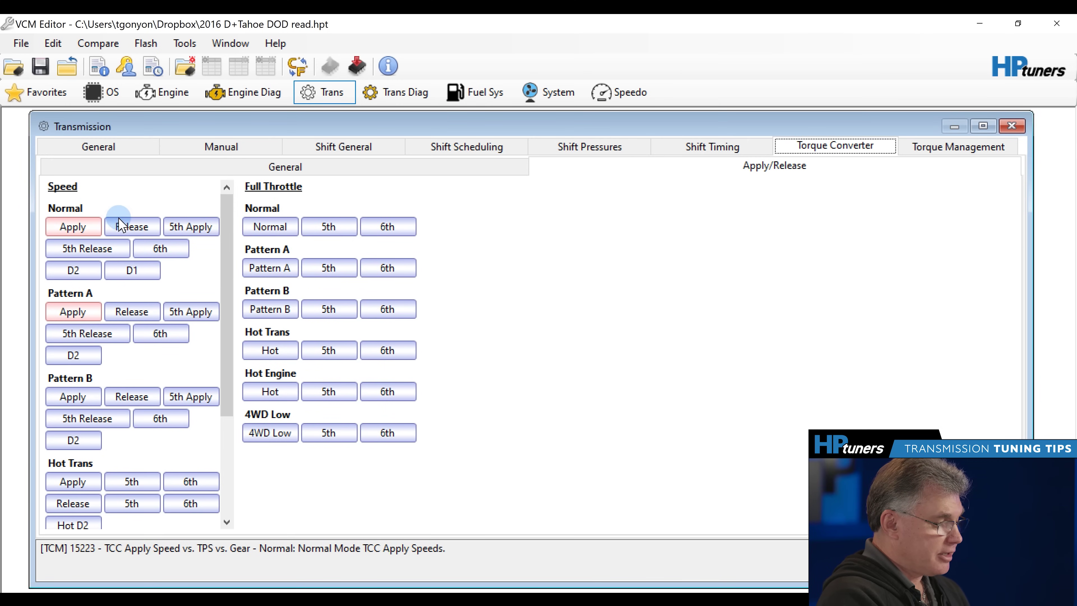
{"action": "left_click", "coordinate": [127, 229]}
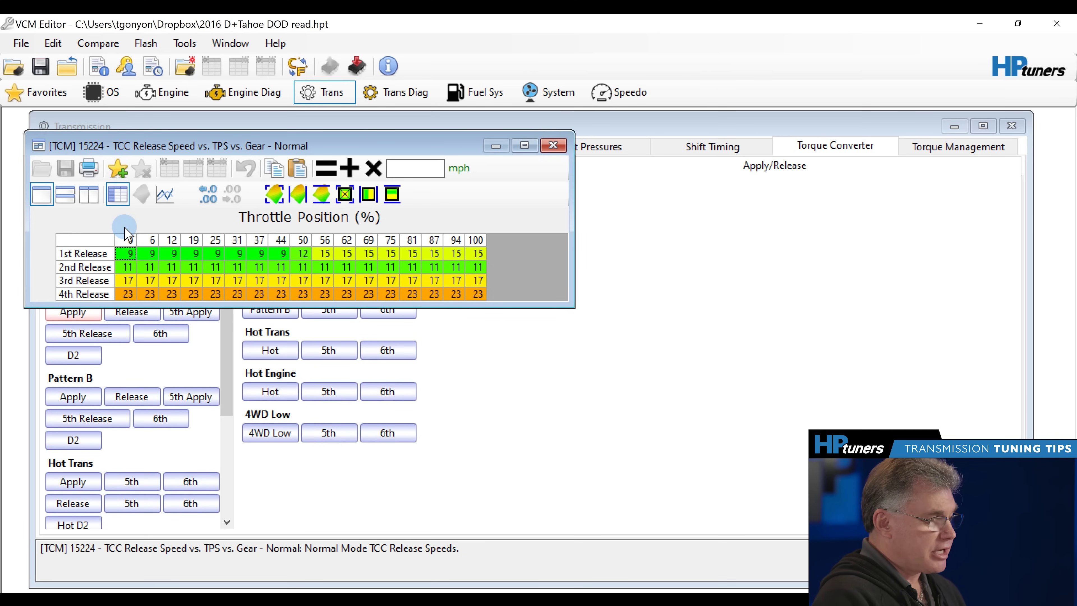
- Set every cell of the Normal TCC Release Speed table to 315 mph
{"action": "left_click", "coordinate": [93, 244]}
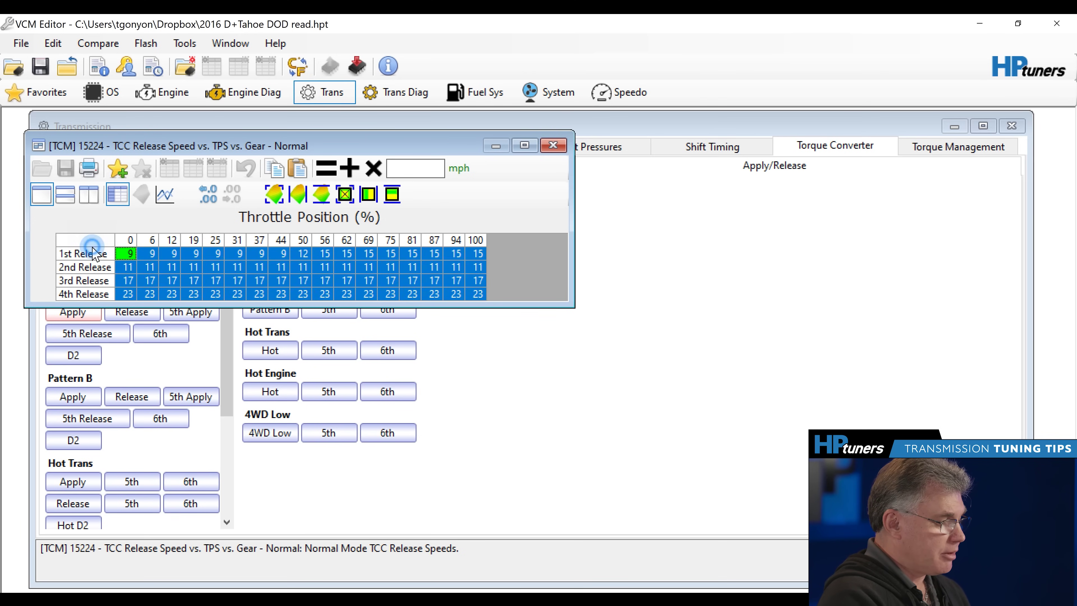
{"action": "type", "text": "315"}
{"action": "key", "text": "Return"}
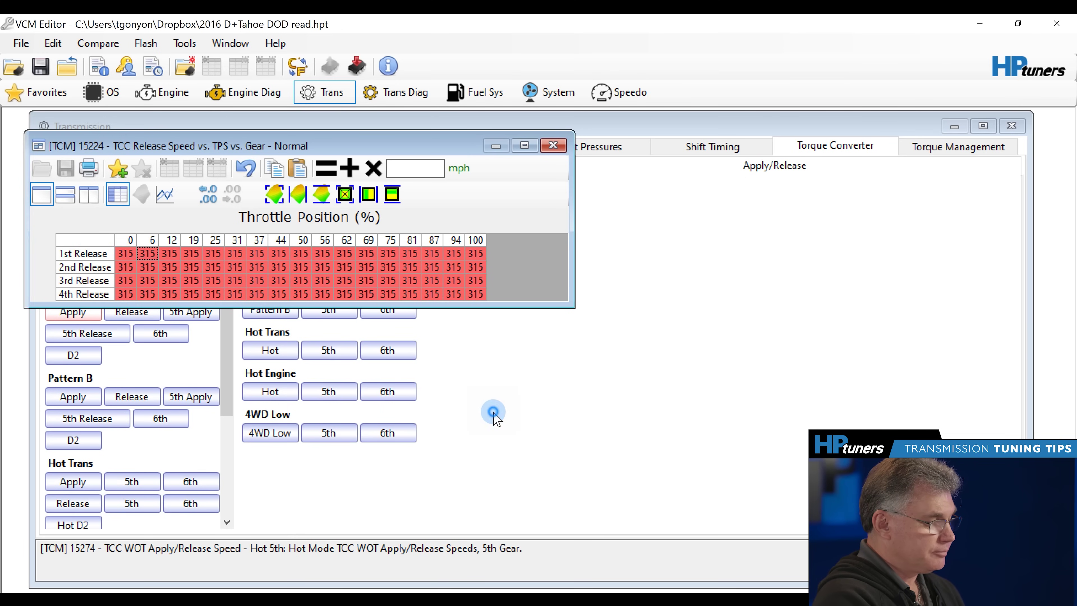
{"action": "left_click", "coordinate": [493, 414]}
- Fill the whole Pattern A TCC Release Speed table with 315 mph using the Replace (=) button
{"action": "left_click", "coordinate": [132, 312]}
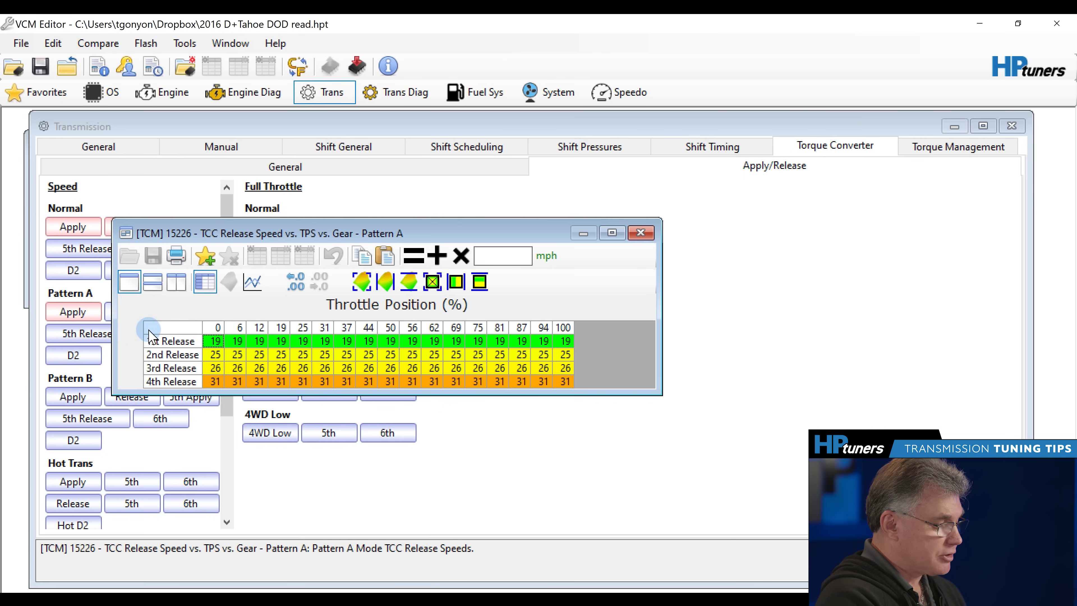
{"action": "left_click", "coordinate": [151, 329]}
{"action": "type", "text": "315"}
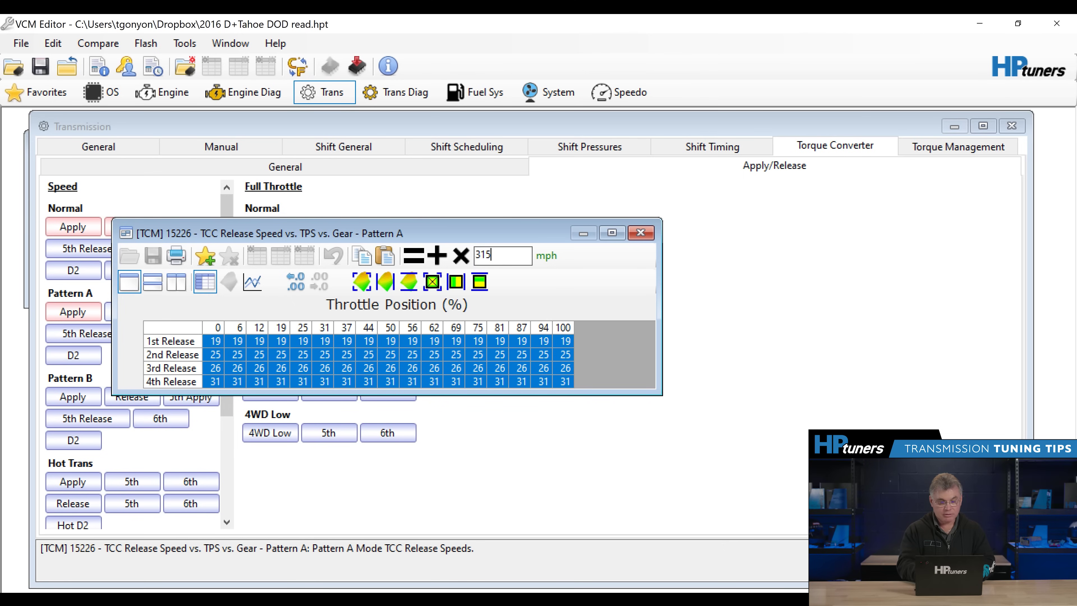
{"action": "left_click", "coordinate": [413, 255]}
{"action": "left_click", "coordinate": [641, 233]}
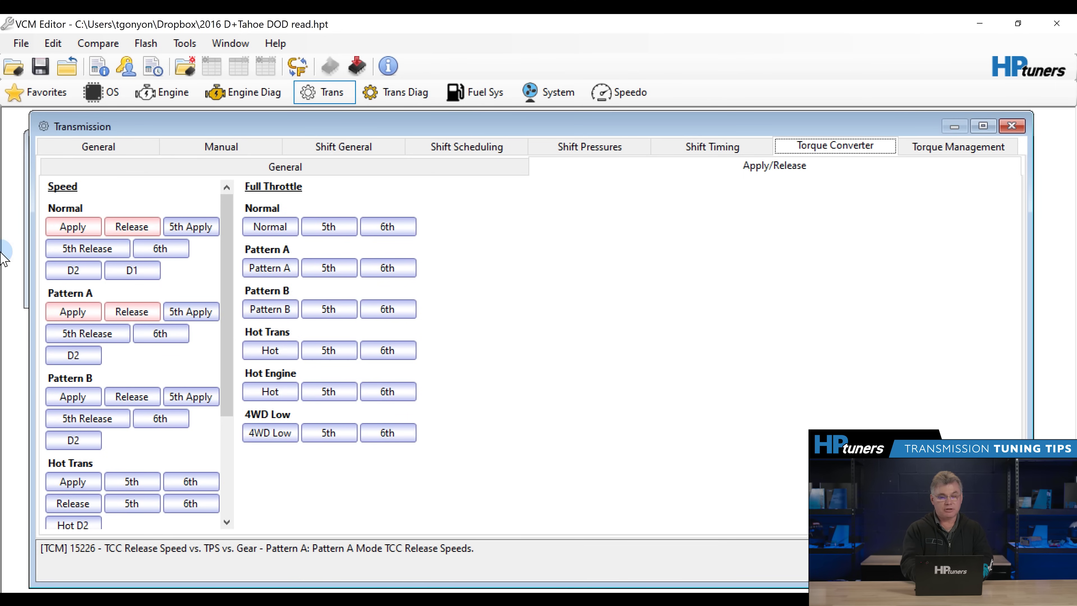
- Set Normal full-throttle TCC speeds for 1st–4th to 318 mph apply and 315 mph release
{"action": "left_click", "coordinate": [271, 225]}
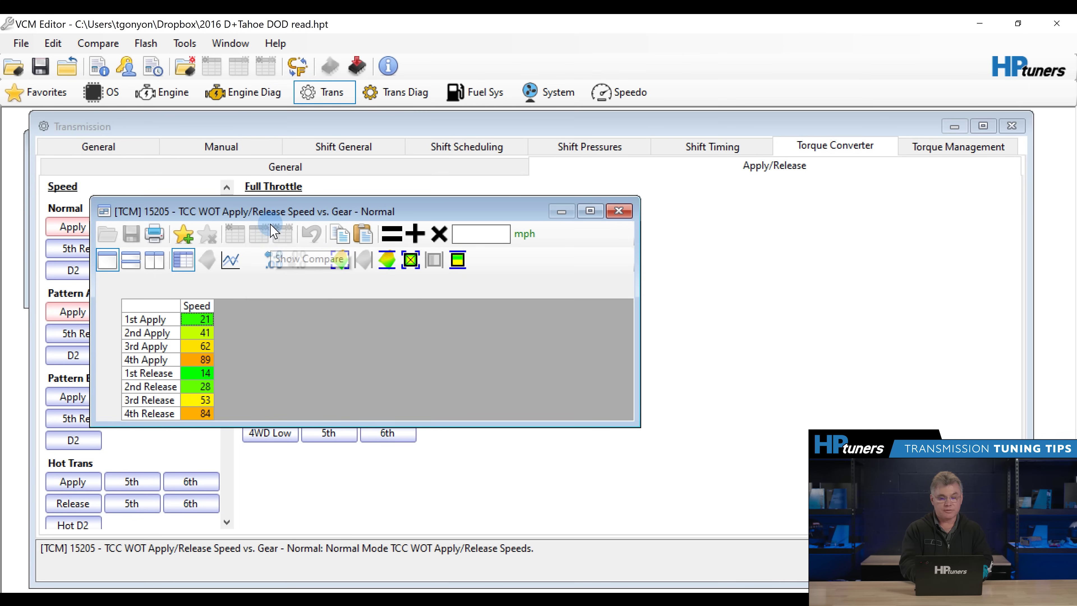
{"action": "left_click", "coordinate": [169, 334]}
{"action": "left_click_drag", "start_coordinate": [171, 346], "coordinate": [170, 364]}
{"action": "type", "text": "318"}
{"action": "key", "text": "Return"}
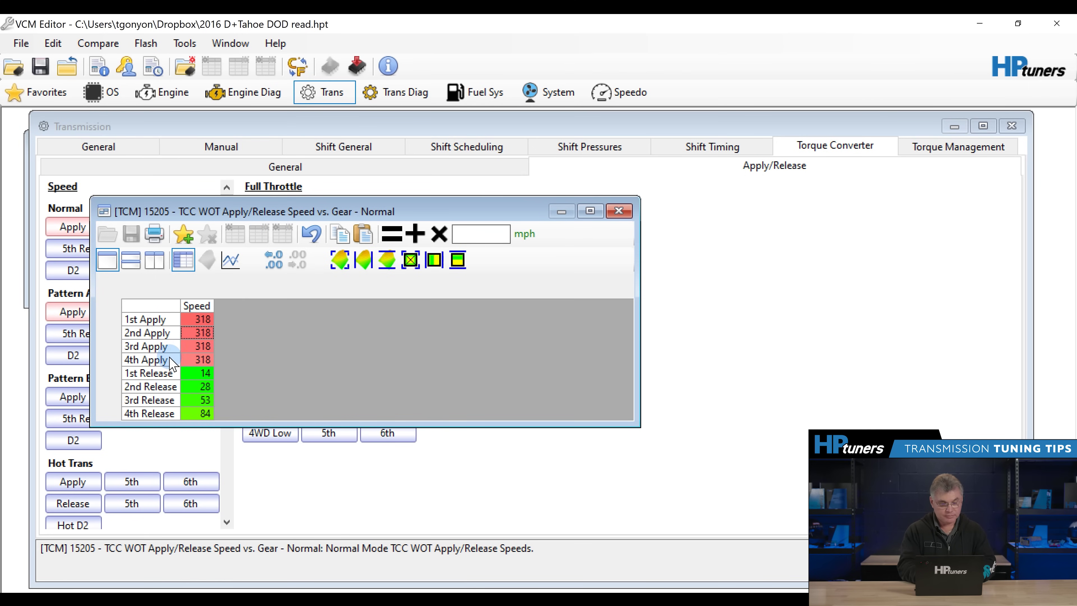
{"action": "left_click_drag", "start_coordinate": [169, 373], "coordinate": [167, 428]}
{"action": "type", "text": "315"}
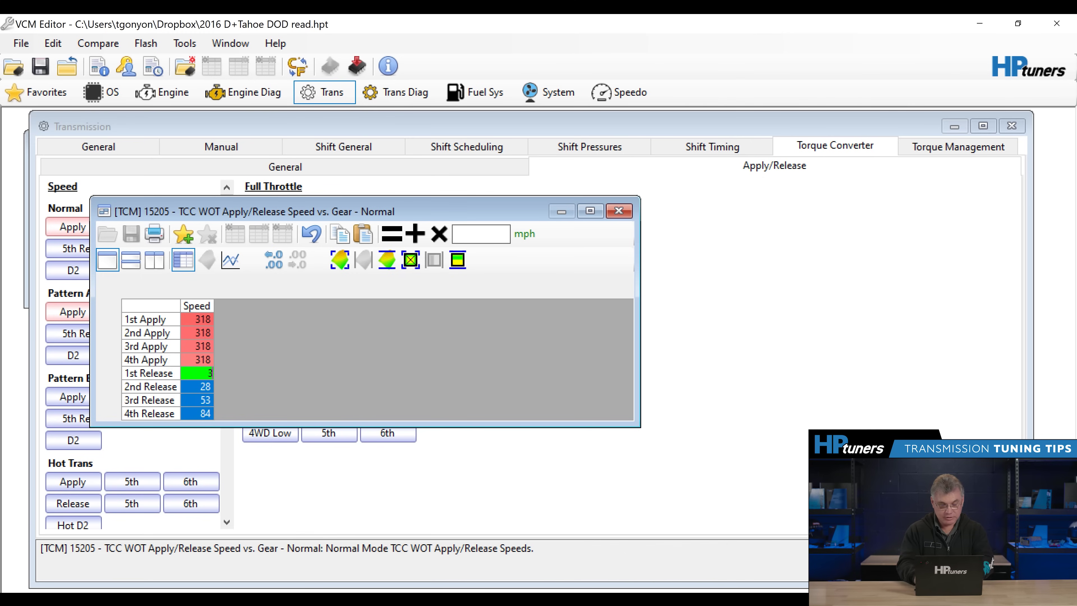
{"action": "key", "text": "Return"}
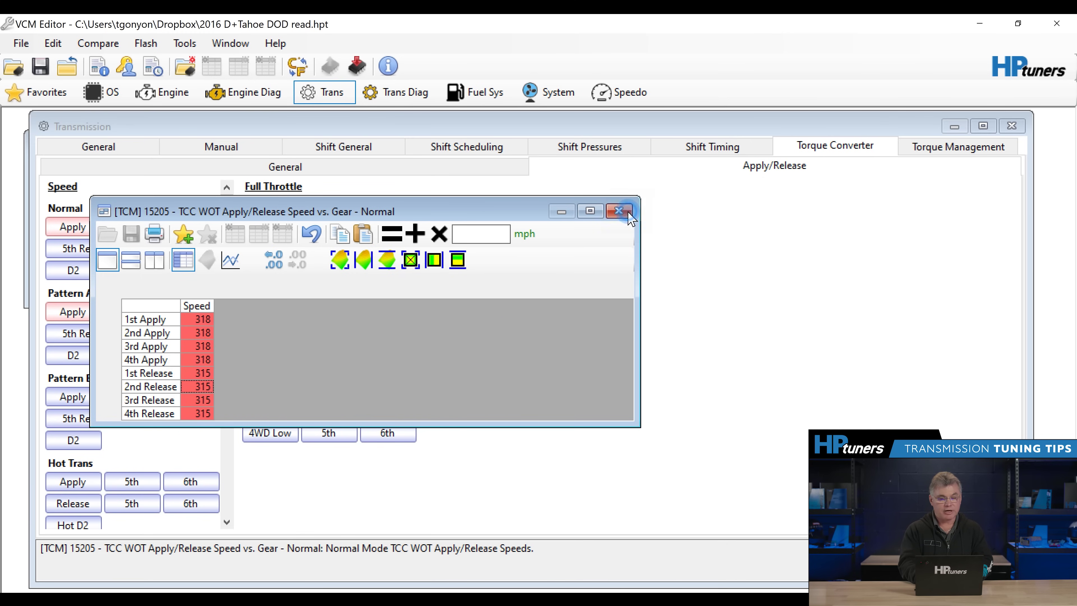
{"action": "left_click", "coordinate": [618, 210]}
- Set Pattern A full-throttle TCC speeds for 1st–4th to 318 mph apply and 315 mph release
{"action": "left_click", "coordinate": [280, 268]}
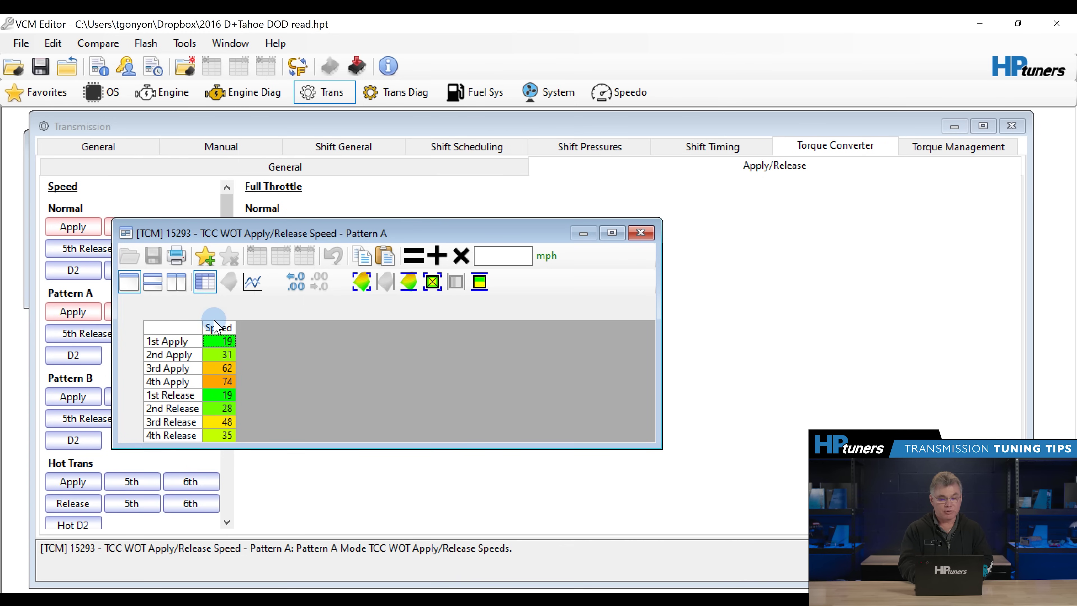
{"action": "left_click_drag", "start_coordinate": [194, 342], "coordinate": [196, 382]}
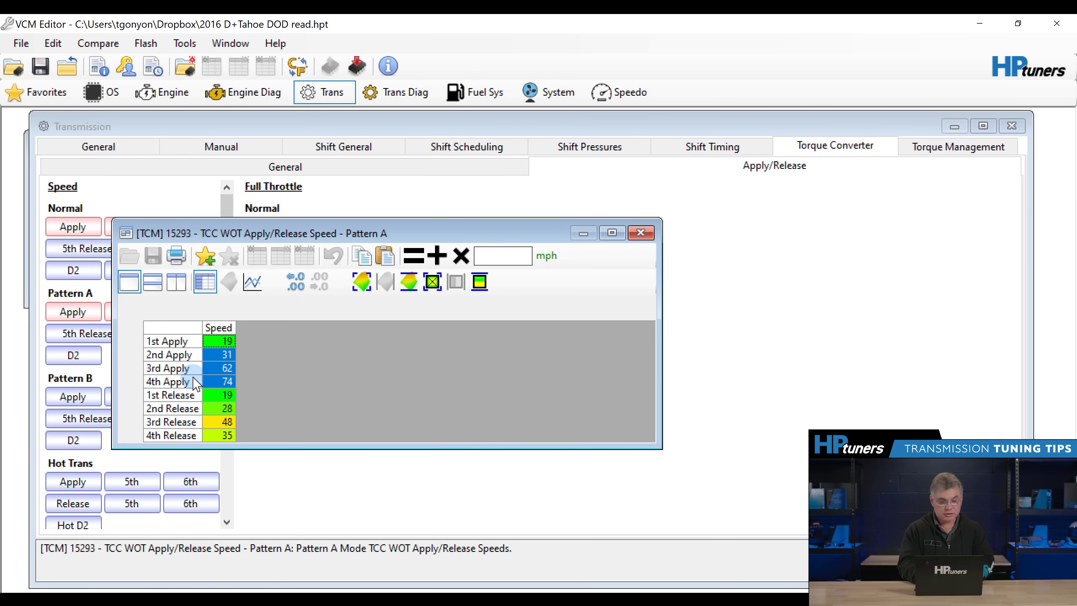
{"action": "type", "text": "318"}
{"action": "key", "text": "Return"}
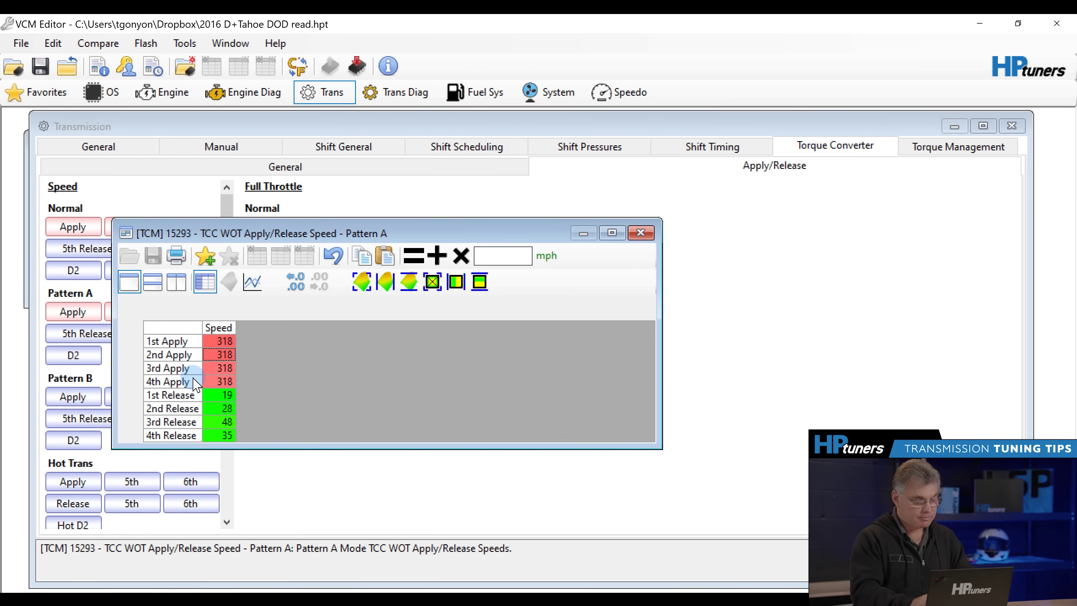
{"action": "left_click_drag", "start_coordinate": [195, 397], "coordinate": [184, 459]}
{"action": "type", "text": "315"}
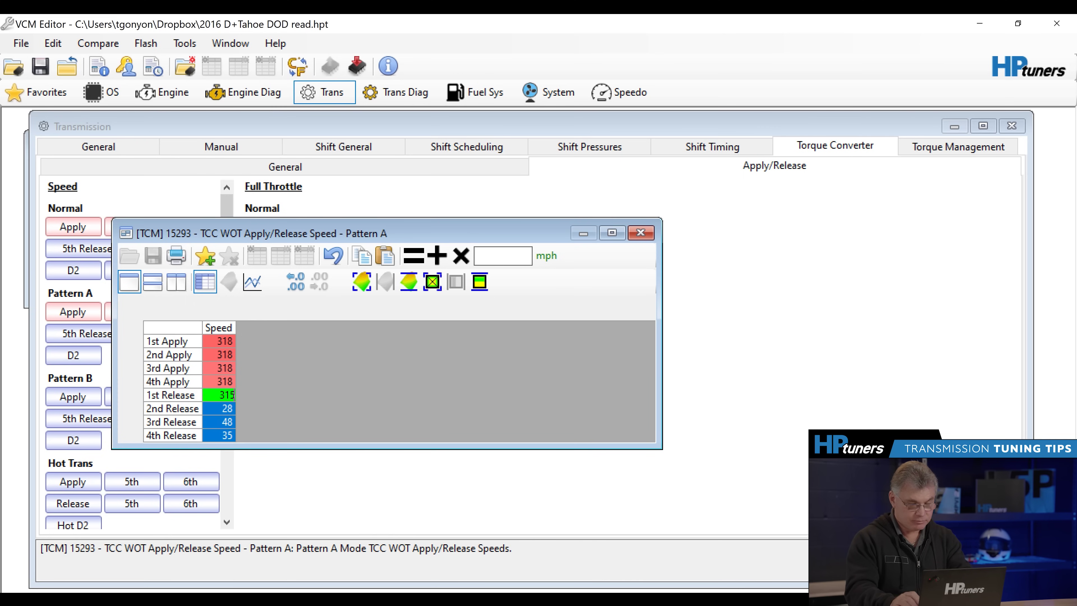
{"action": "key", "text": "Return"}
{"action": "key", "text": "Escape"}
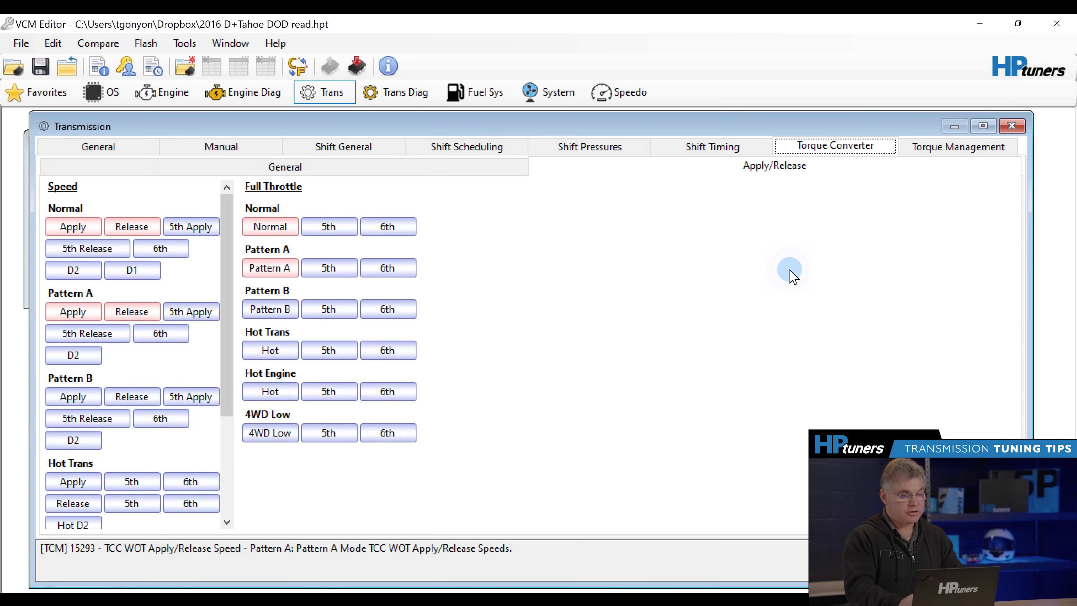
- Check the Pattern B full-throttle speeds, then view the General torque converter and engine settings
{"action": "left_click", "coordinate": [270, 308]}
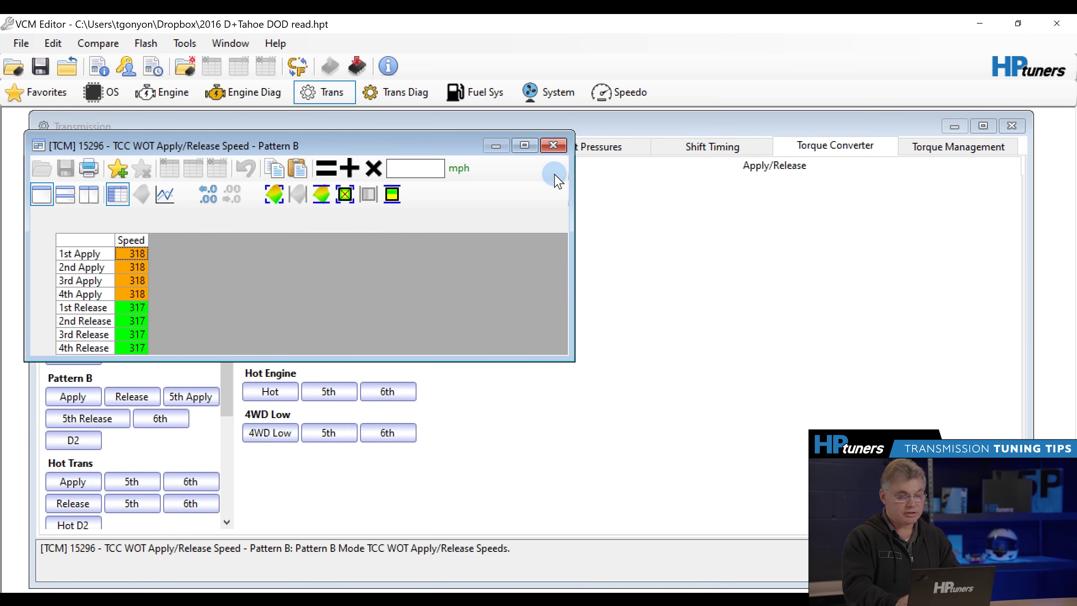
{"action": "left_click", "coordinate": [553, 145]}
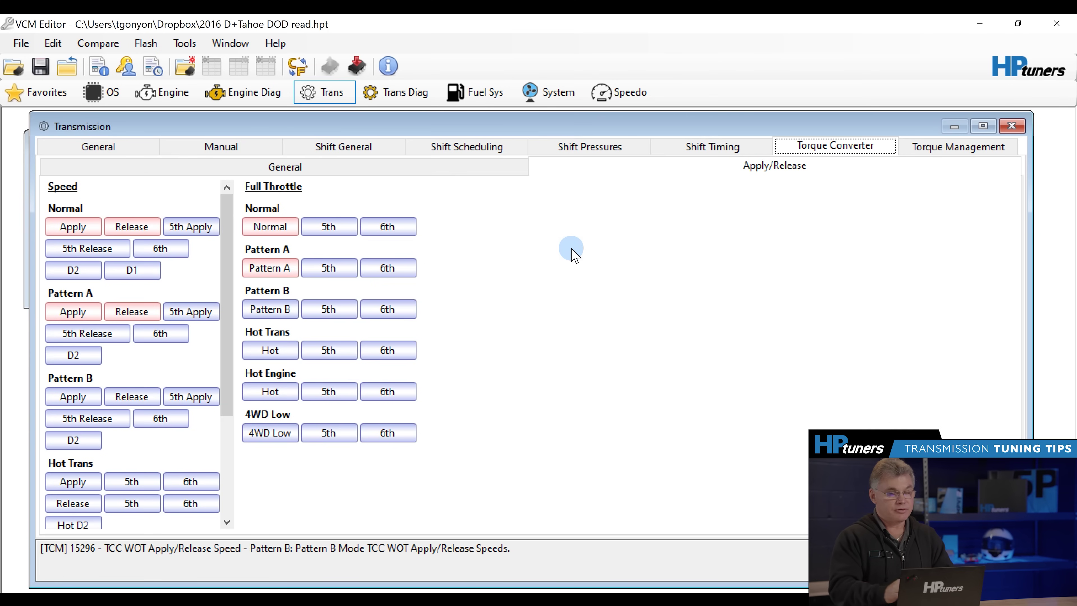
{"action": "left_click", "coordinate": [360, 167]}
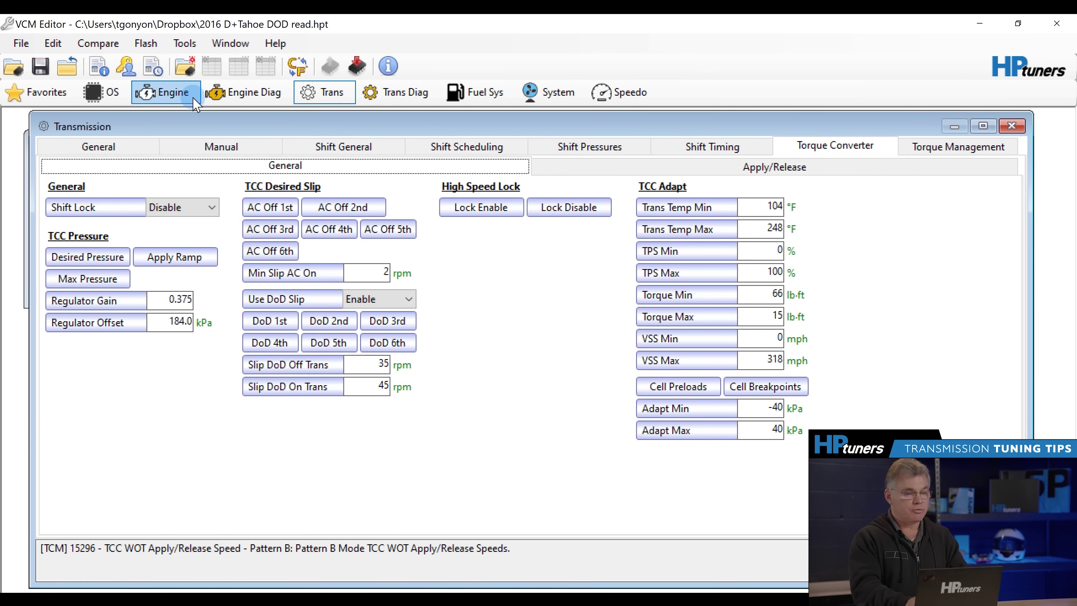
{"action": "left_click", "coordinate": [161, 92]}
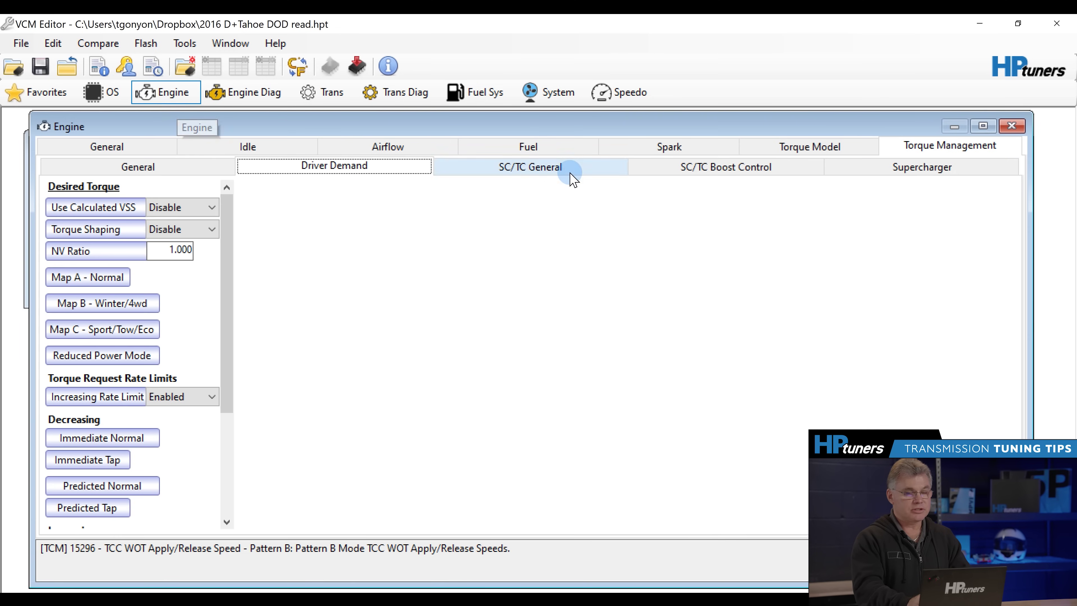
- Set Displacement on Demand to Disable, with Enable ECT at 254 °F and Disable RPM at 0
{"action": "left_click", "coordinate": [542, 147]}
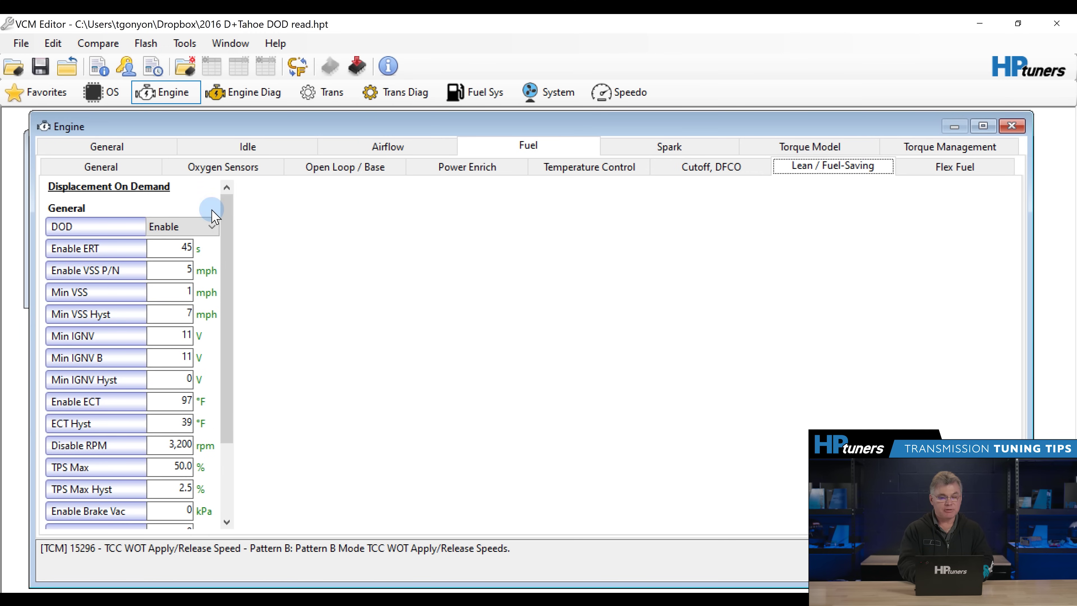
{"action": "left_click", "coordinate": [217, 230]}
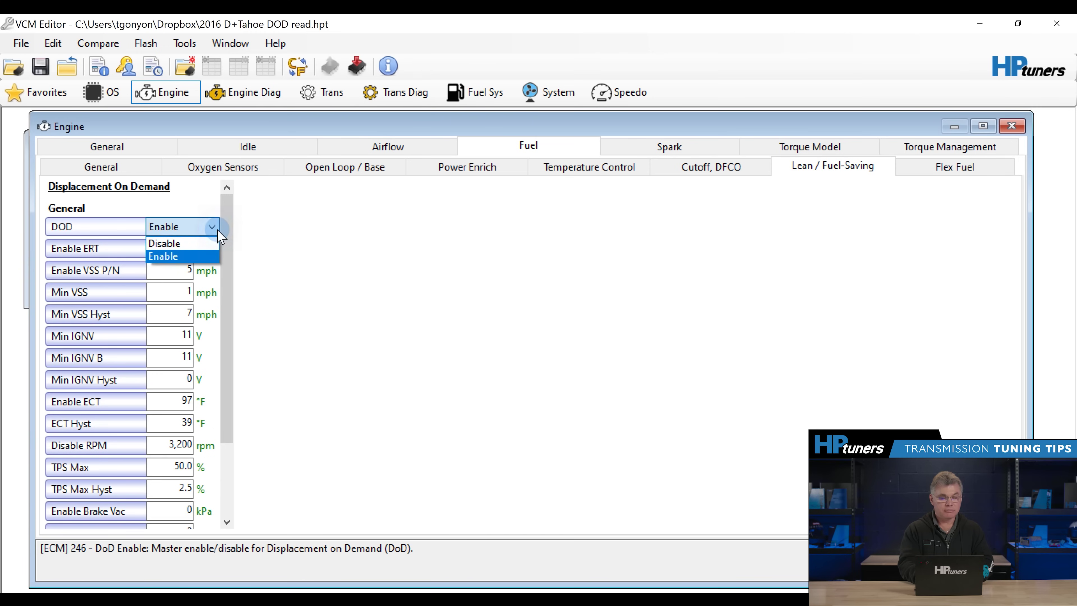
{"action": "left_click", "coordinate": [199, 256]}
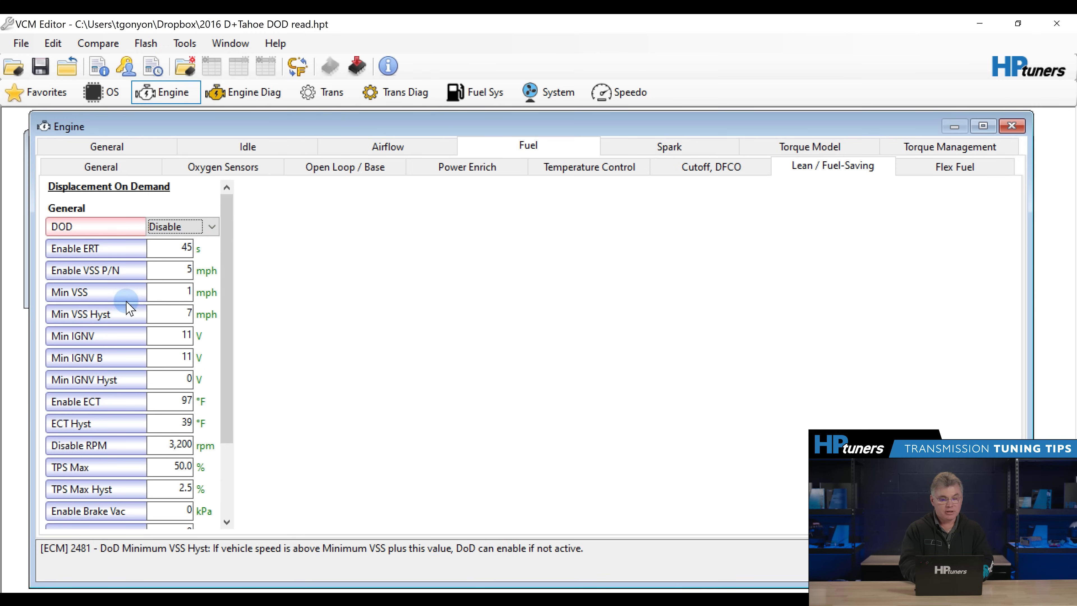
{"action": "left_click", "coordinate": [145, 321]}
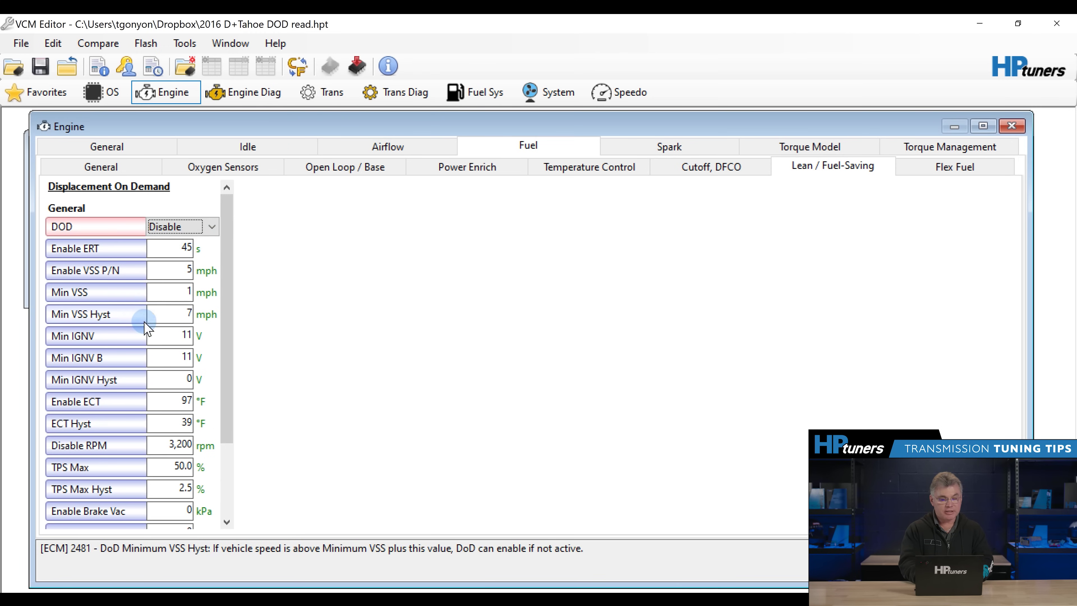
{"action": "left_click", "coordinate": [139, 403]}
{"action": "type", "text": "254"}
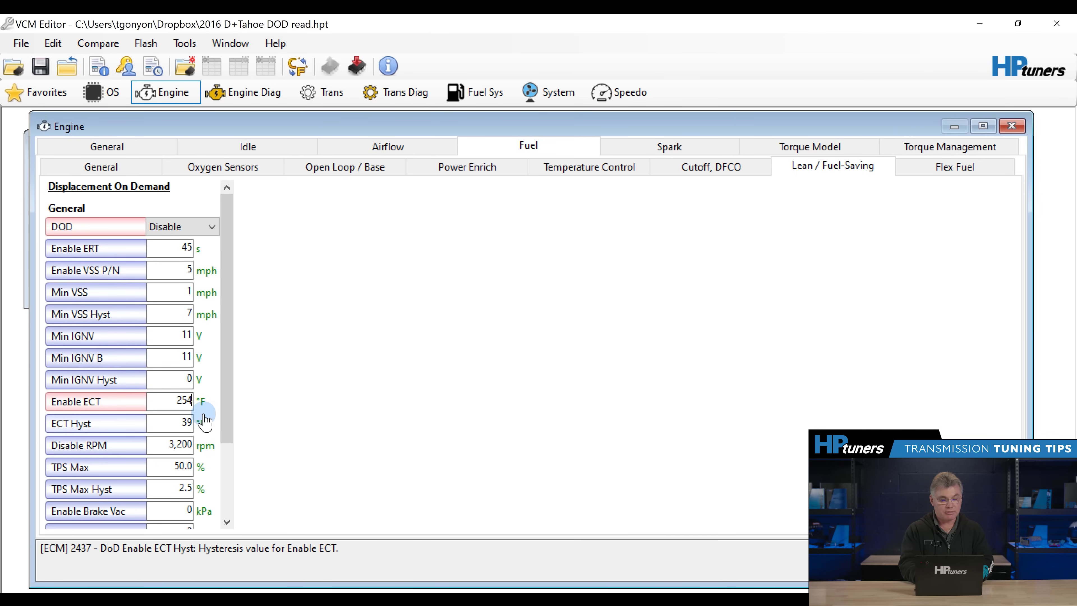
{"action": "left_click", "coordinate": [137, 446]}
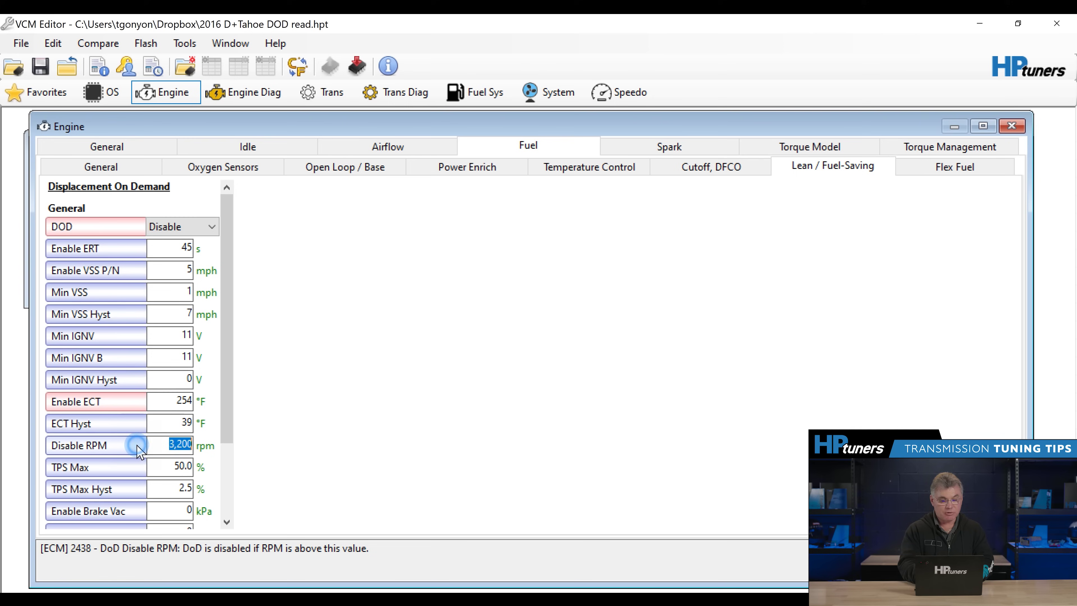
{"action": "type", "text": "0"}
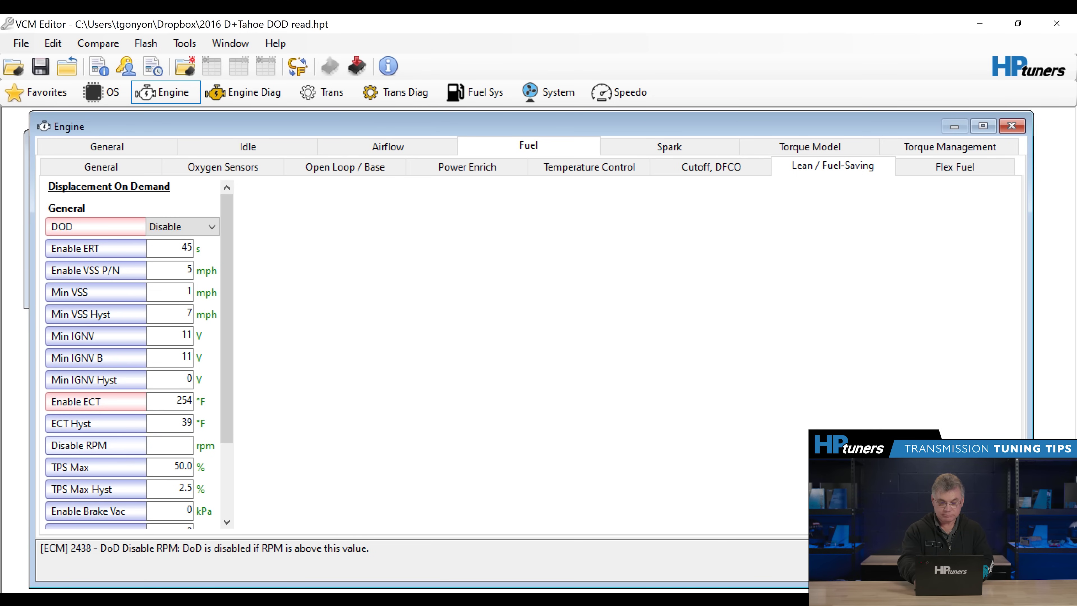
{"action": "key", "text": "Return"}
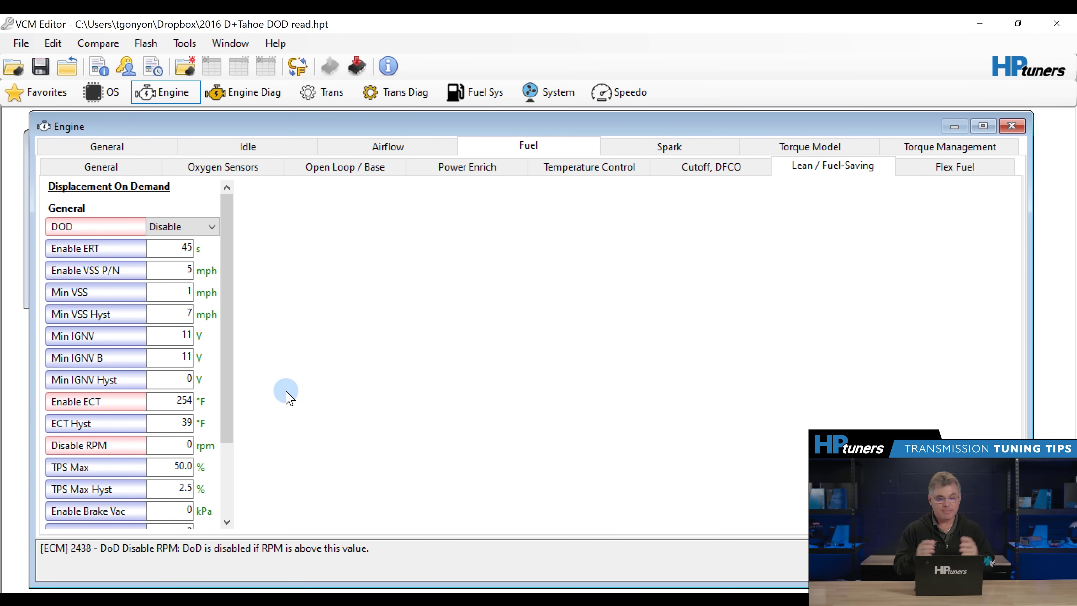
- Zero every cell of the AC Off 1st-gear TCC desired slip table
{"action": "left_click", "coordinate": [326, 91]}
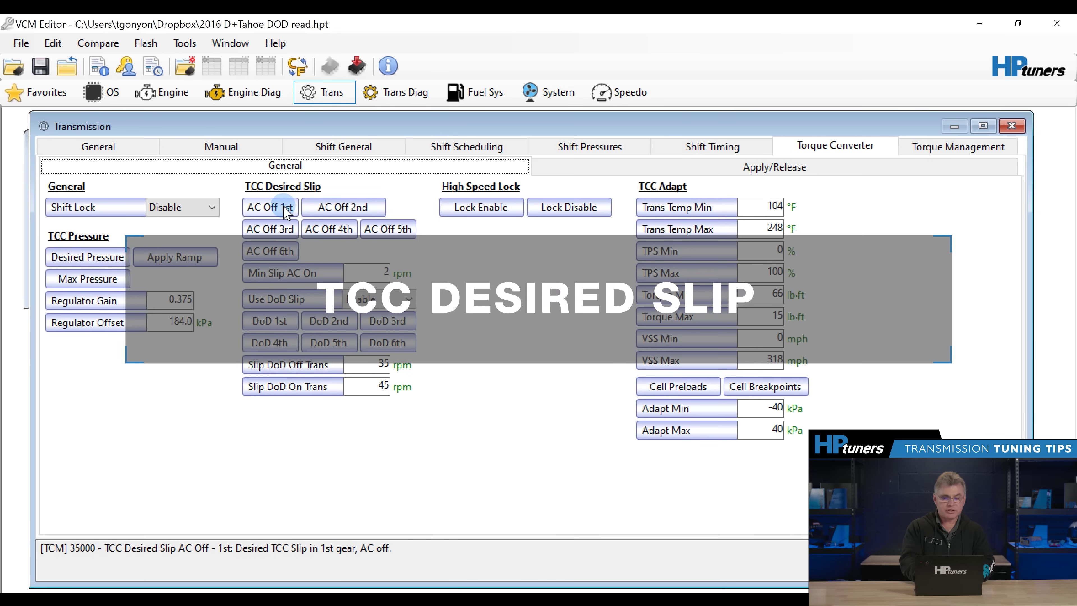
{"action": "left_click", "coordinate": [284, 207]}
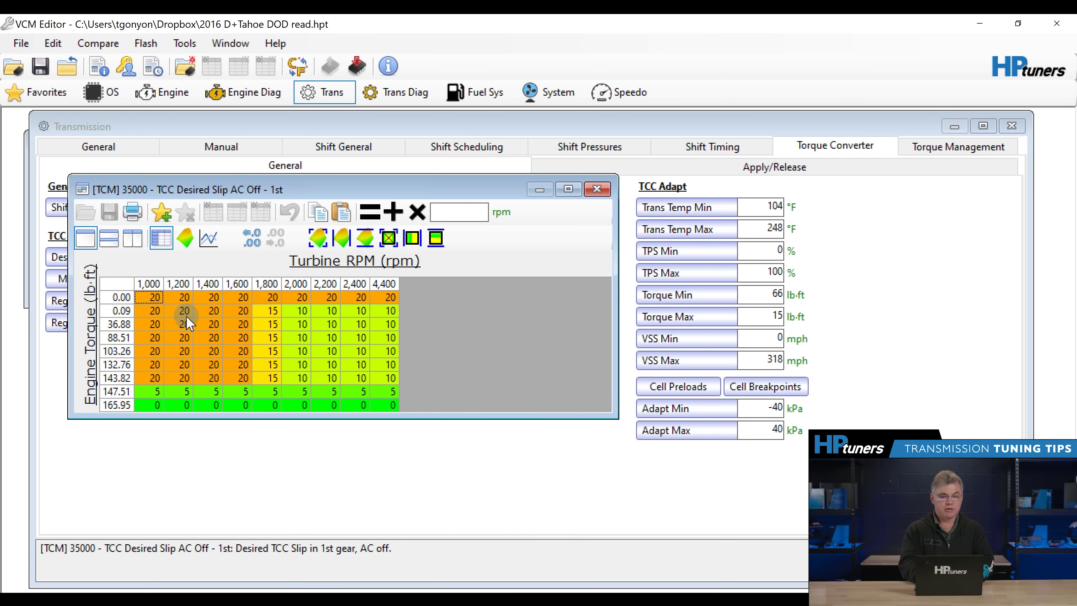
{"action": "left_click", "coordinate": [119, 282]}
{"action": "left_click", "coordinate": [457, 212]}
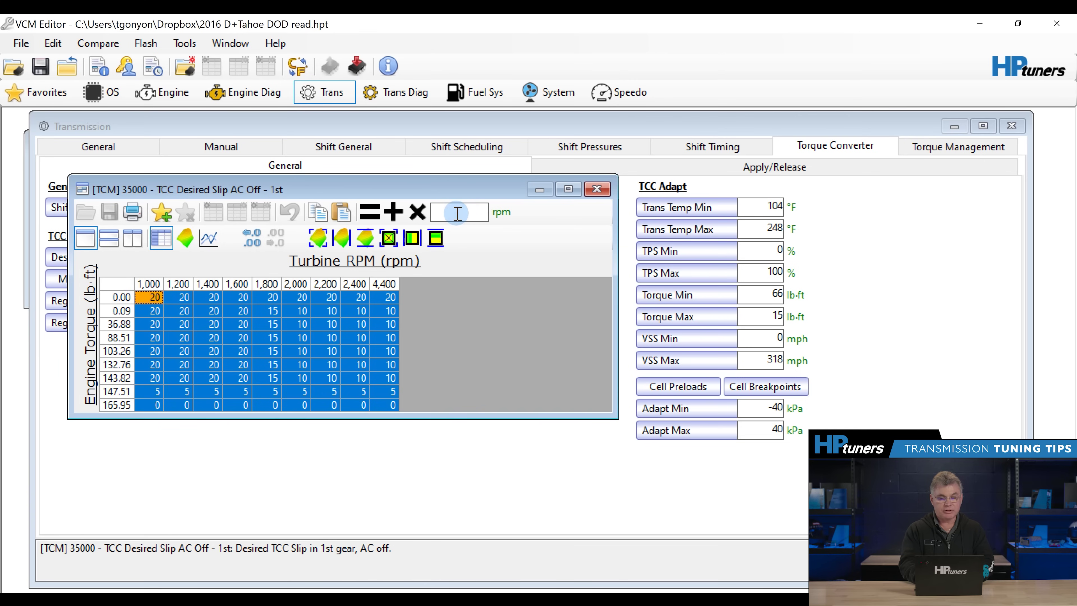
{"action": "type", "text": "0"}
{"action": "left_click", "coordinate": [370, 212]}
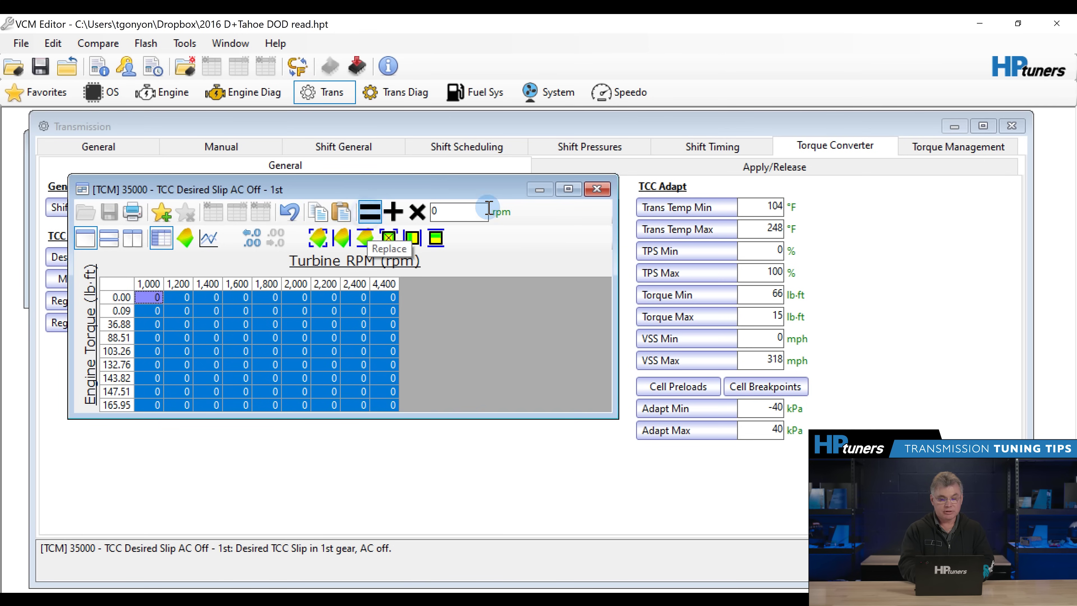
{"action": "left_click", "coordinate": [597, 189]}
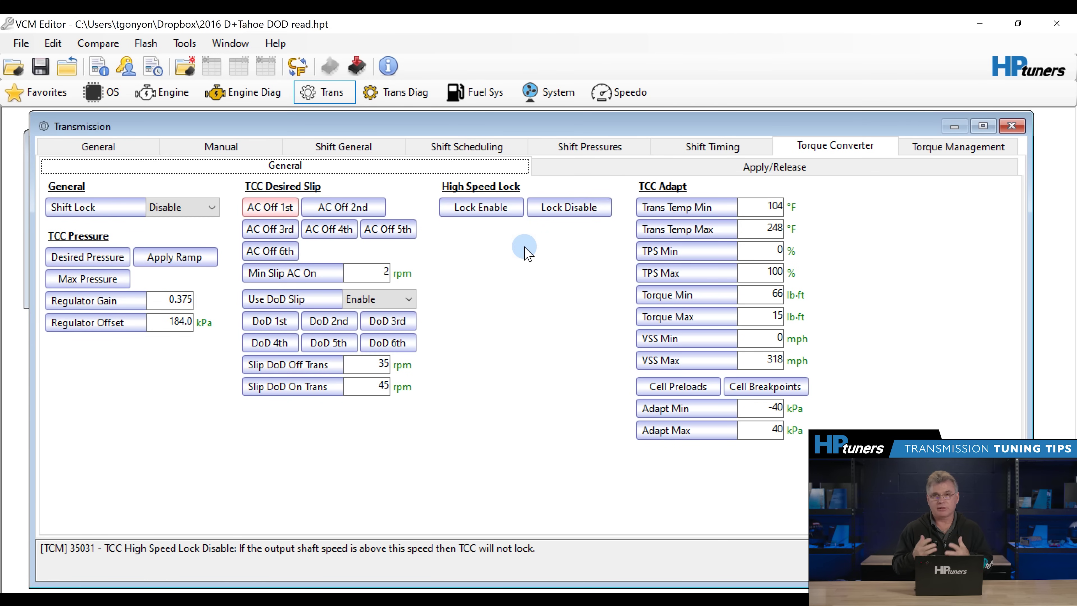
- Zero every cell of the AC Off 2nd-gear slip table
{"action": "left_click", "coordinate": [349, 215]}
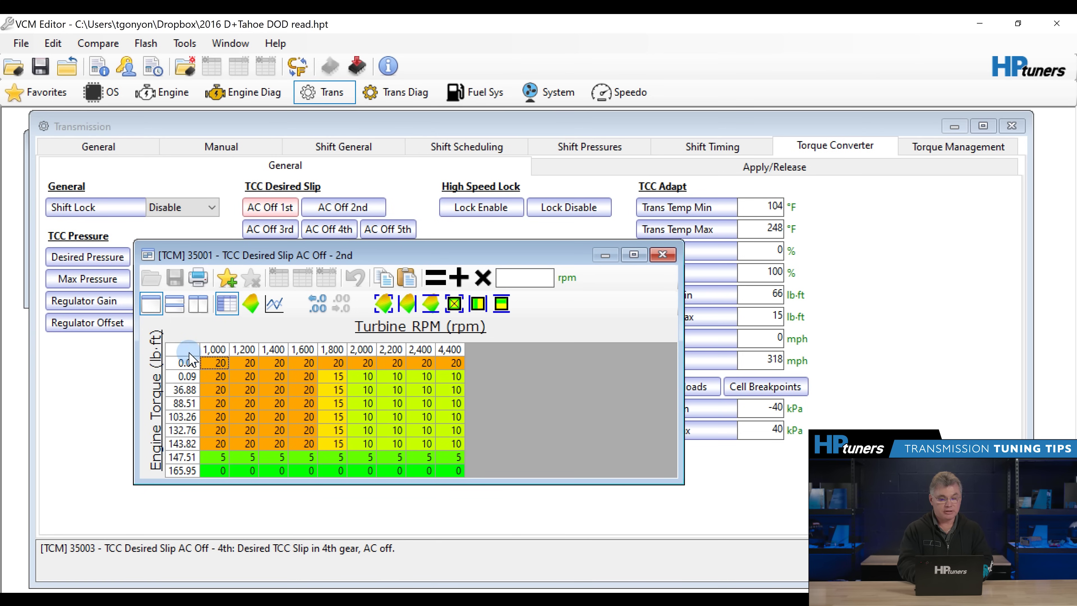
{"action": "left_click", "coordinate": [183, 350]}
{"action": "type", "text": "0"}
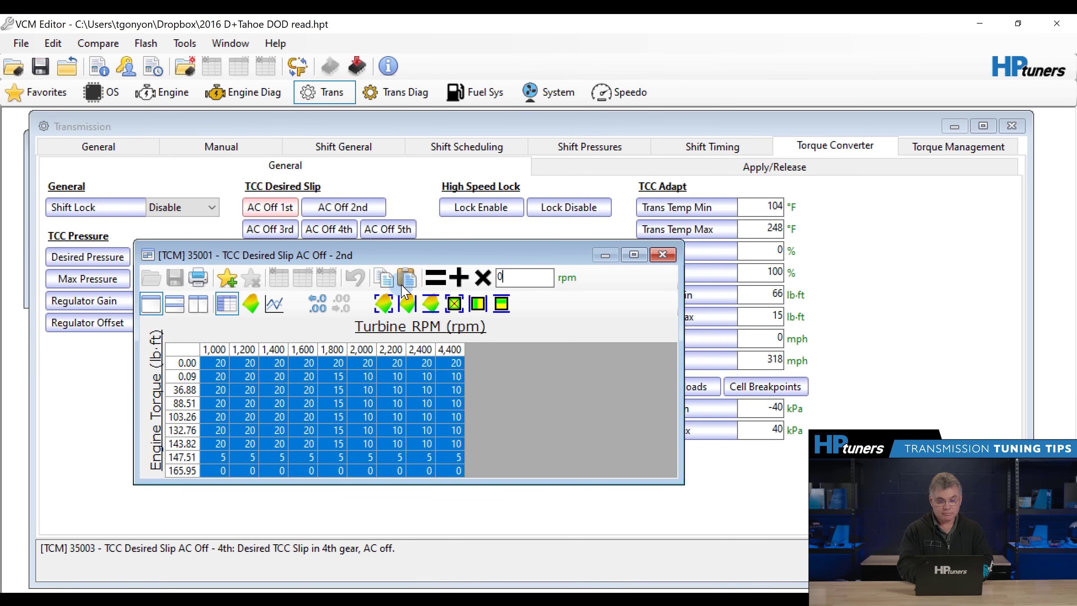
{"action": "left_click", "coordinate": [436, 277]}
{"action": "left_click", "coordinate": [662, 254]}
- Zero the AC Off slip tables for 3rd through 6th gear
{"action": "left_click", "coordinate": [270, 229]}
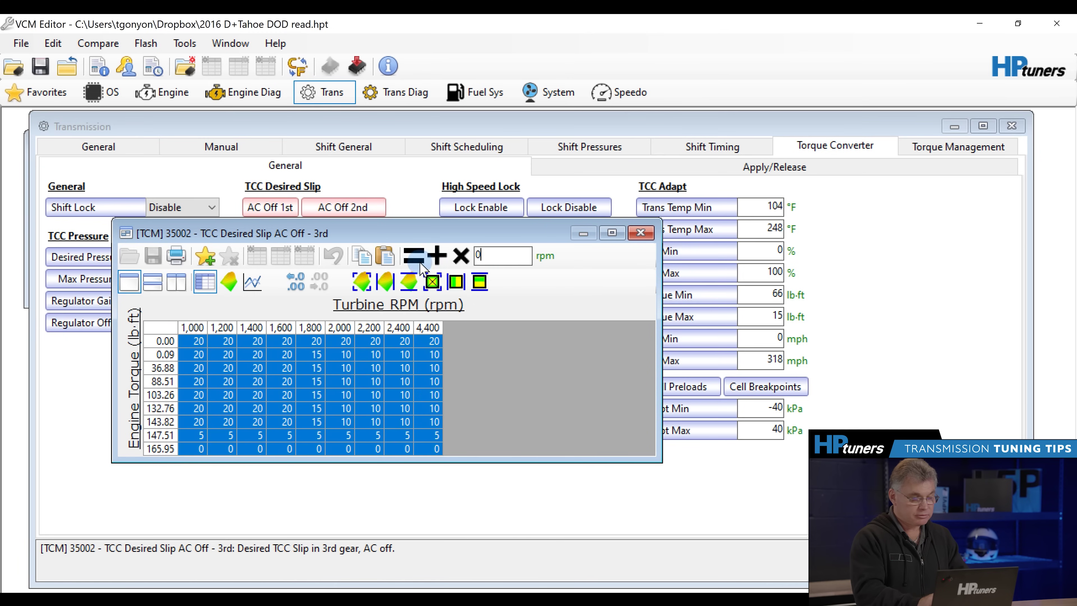
{"action": "left_click", "coordinate": [640, 249]}
{"action": "left_click", "coordinate": [328, 230]}
{"action": "left_click", "coordinate": [183, 350]}
{"action": "left_click", "coordinate": [662, 254]}
{"action": "left_click", "coordinate": [388, 229]}
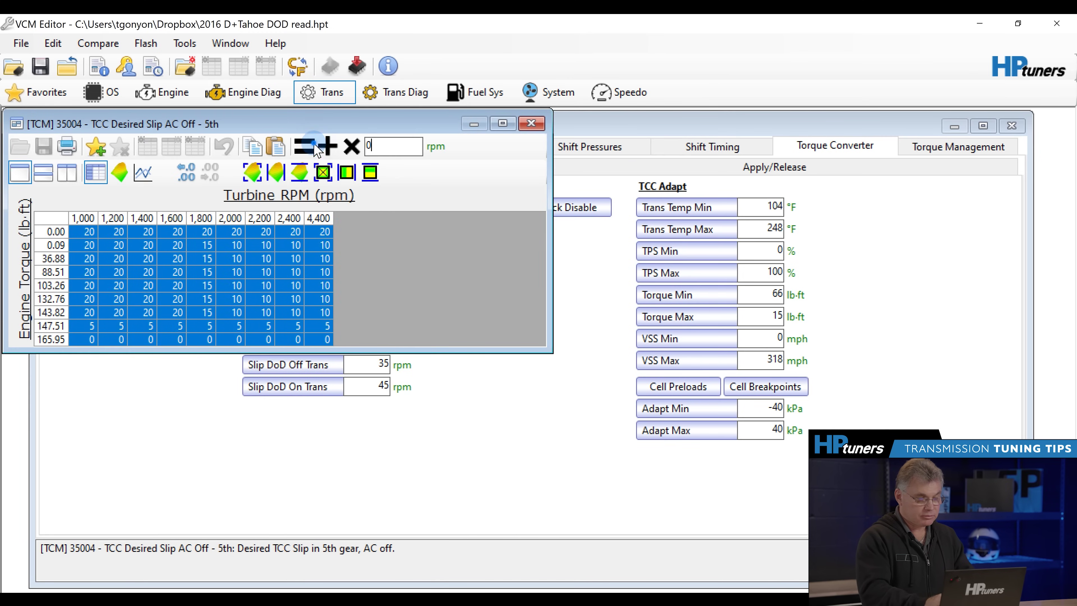
{"action": "left_click", "coordinate": [553, 145]}
{"action": "left_click", "coordinate": [270, 250]}
{"action": "left_click", "coordinate": [552, 145]}
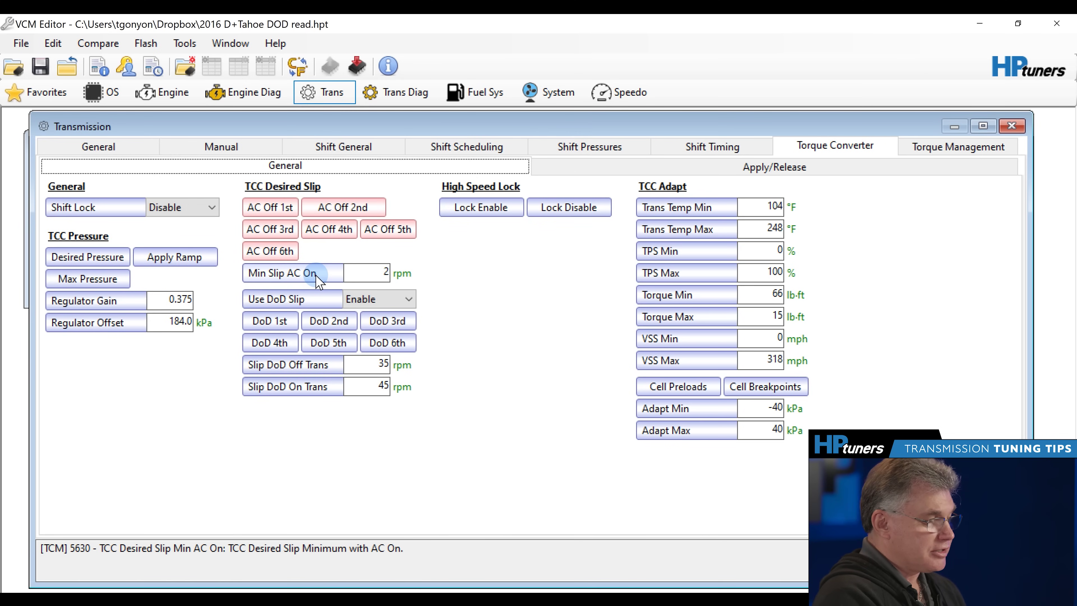
- Set Min Slip AC On to 0 rpm and review the DoD 1st-gear slip table
{"action": "left_click", "coordinate": [319, 281]}
{"action": "type", "text": "0"}
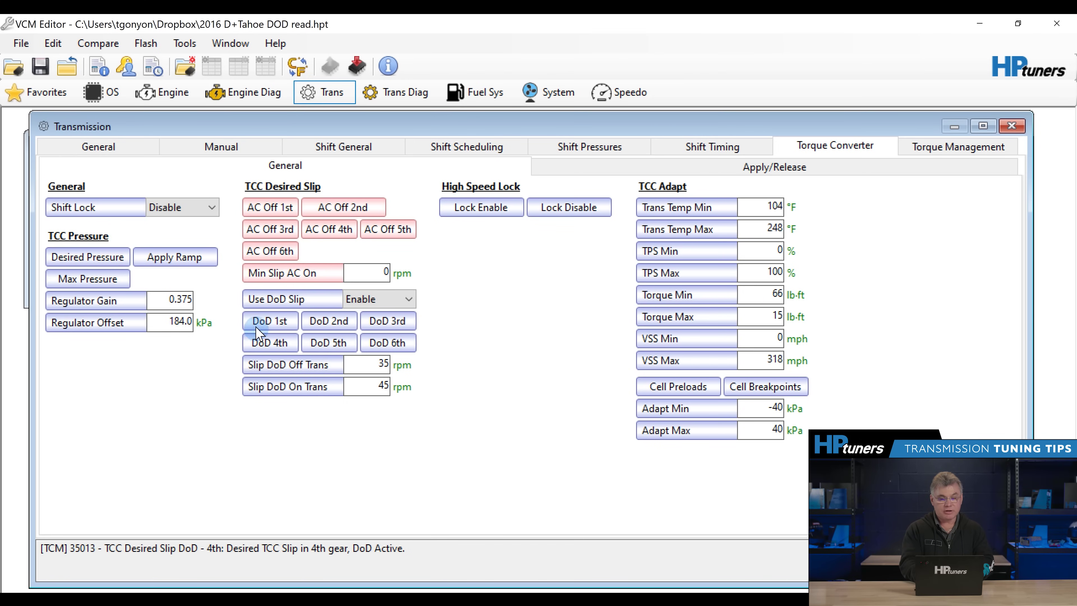
{"action": "left_click", "coordinate": [267, 321]}
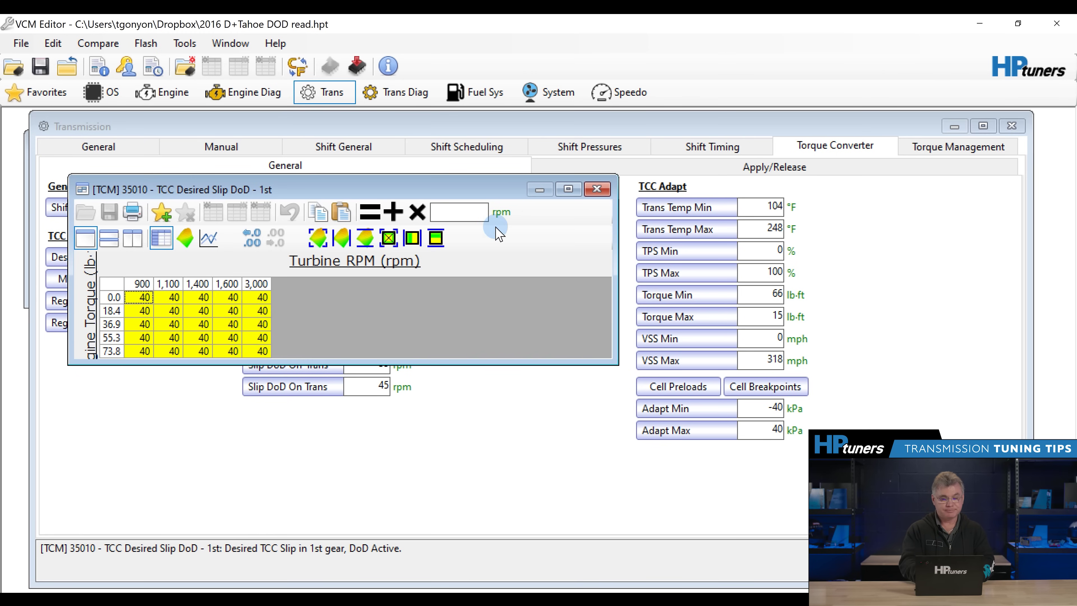
{"action": "left_click", "coordinate": [597, 188]}
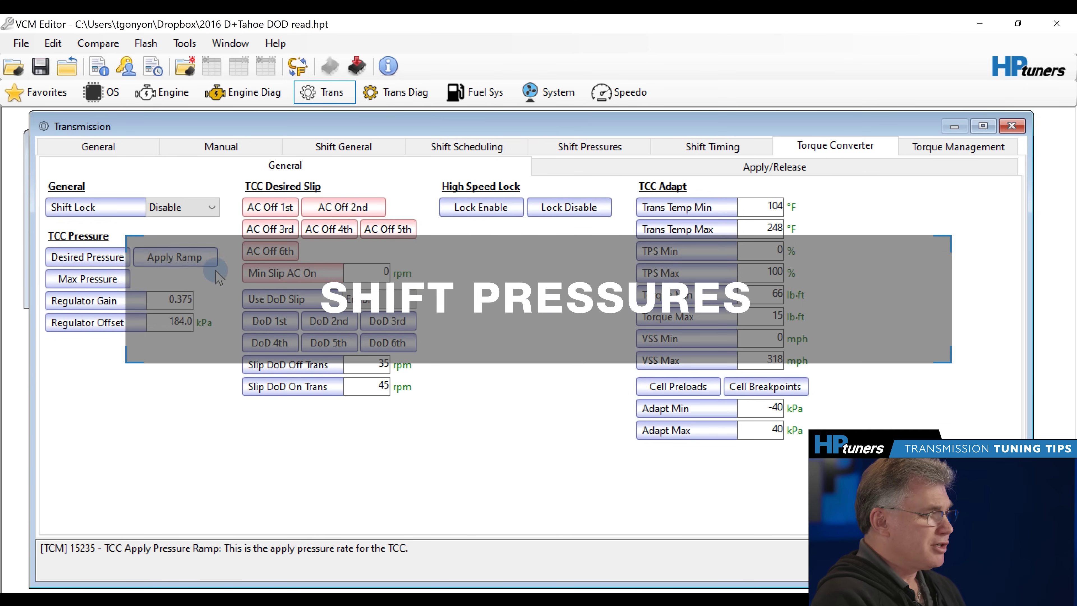
- Set the shift pressure Max Pressure value to 140
{"action": "left_click", "coordinate": [554, 146]}
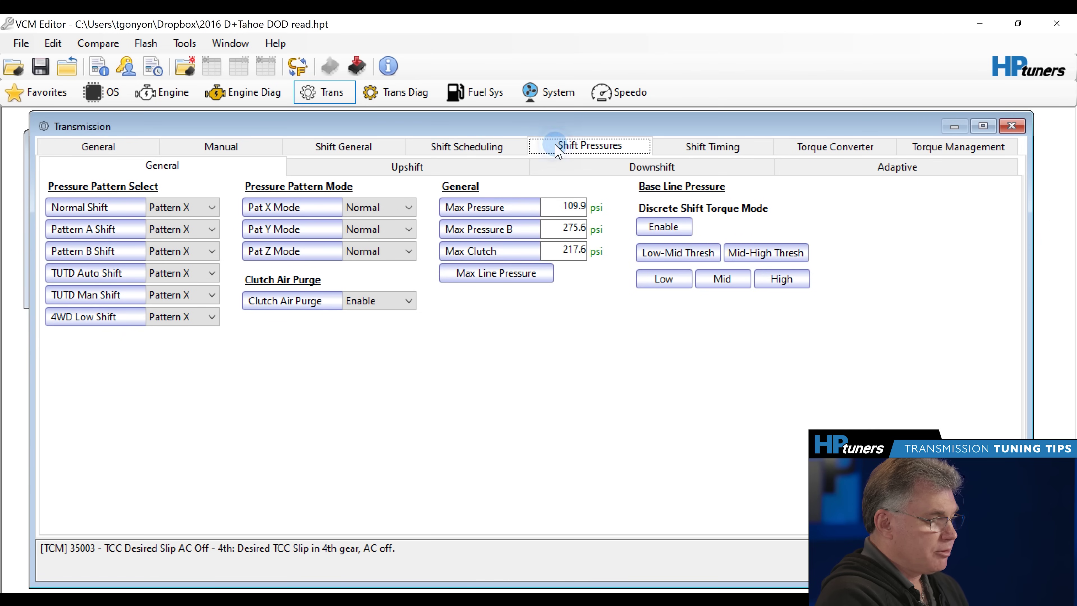
{"action": "left_click", "coordinate": [509, 208]}
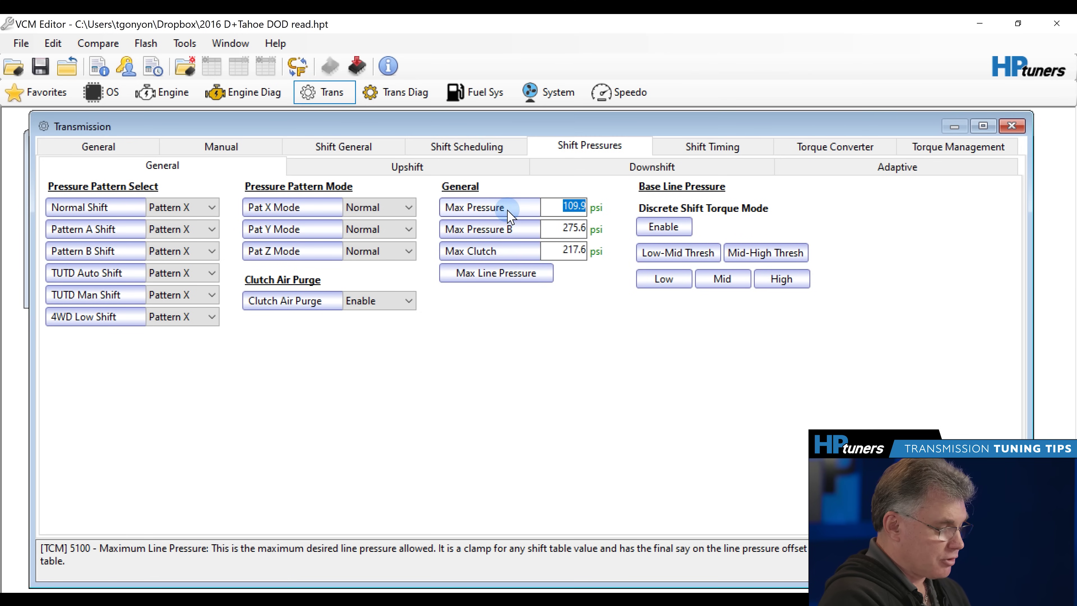
{"action": "type", "text": "140"}
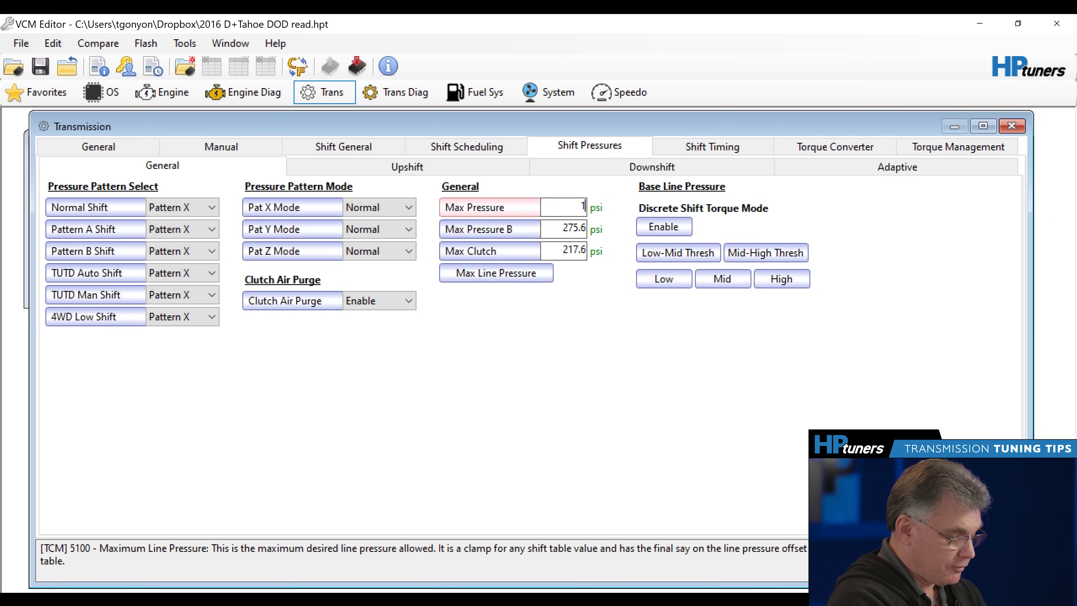
- Add 35 psi to every cell of the Max Line Pressure vs RPM vs Gear table, then check Max Pressure B
{"action": "left_click", "coordinate": [495, 274]}
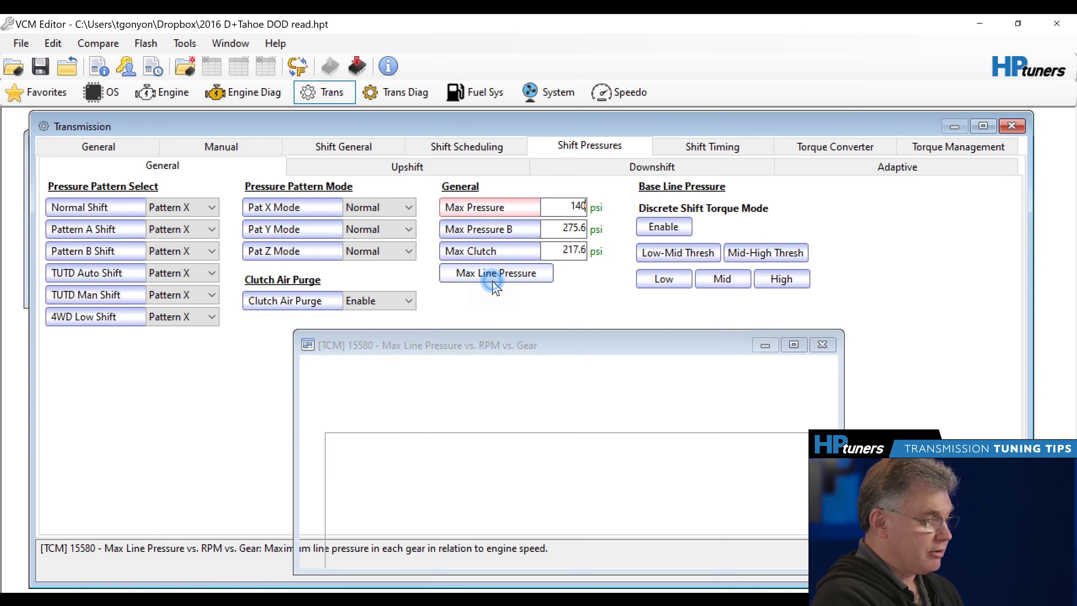
{"action": "left_click", "coordinate": [335, 439]}
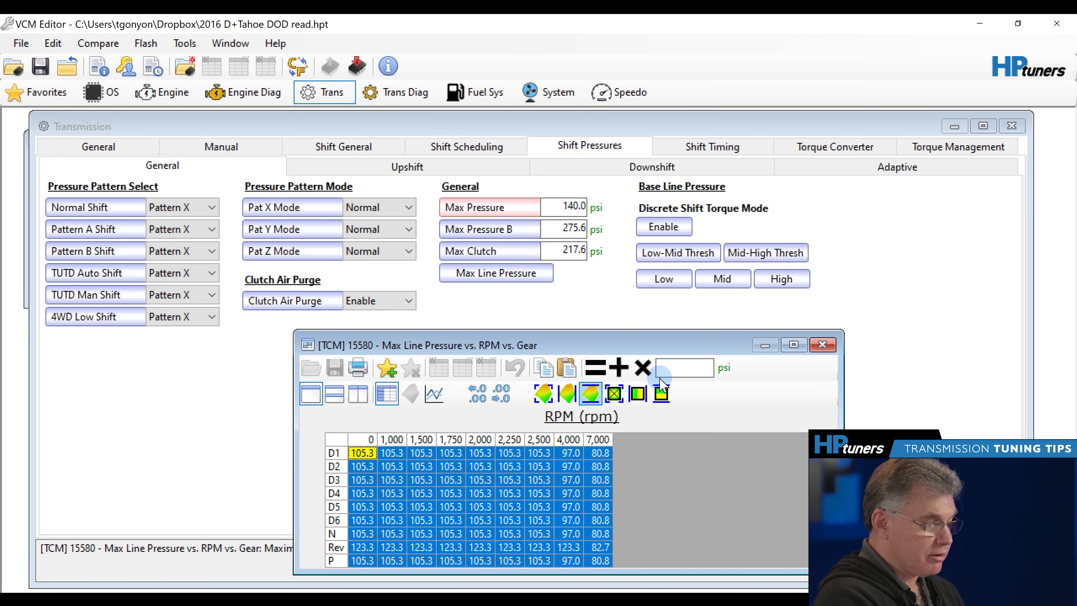
{"action": "left_click", "coordinate": [678, 368]}
{"action": "type", "text": "35"}
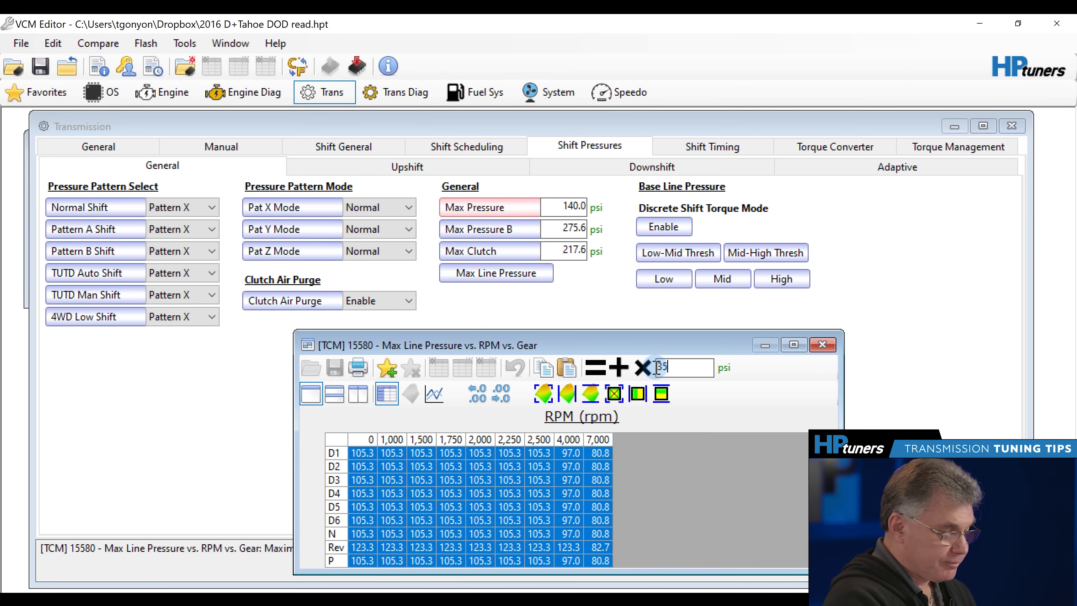
{"action": "left_click", "coordinate": [619, 368]}
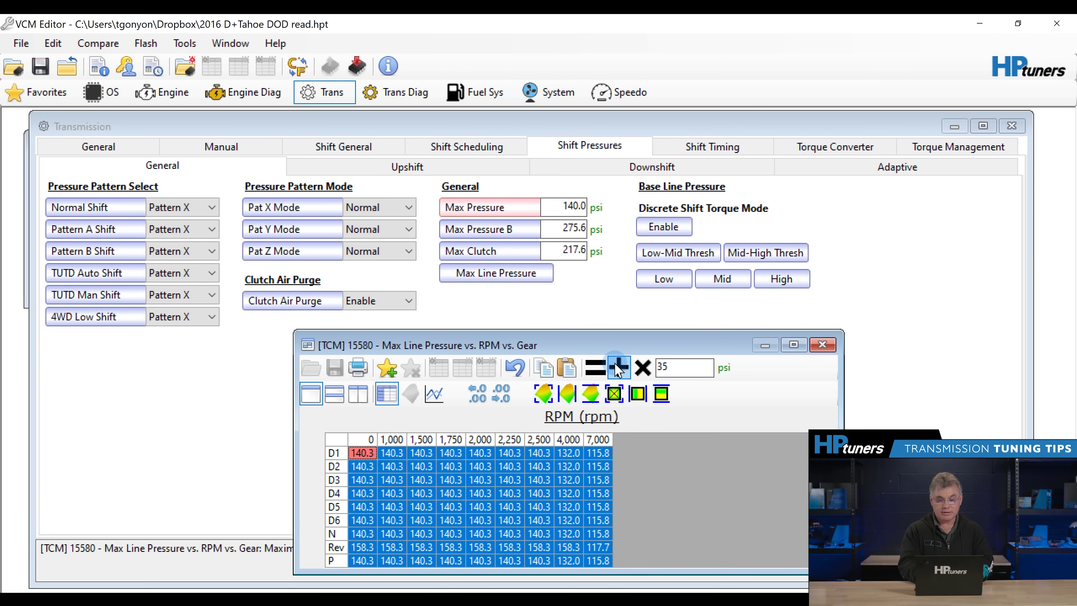
{"action": "left_click", "coordinate": [822, 346]}
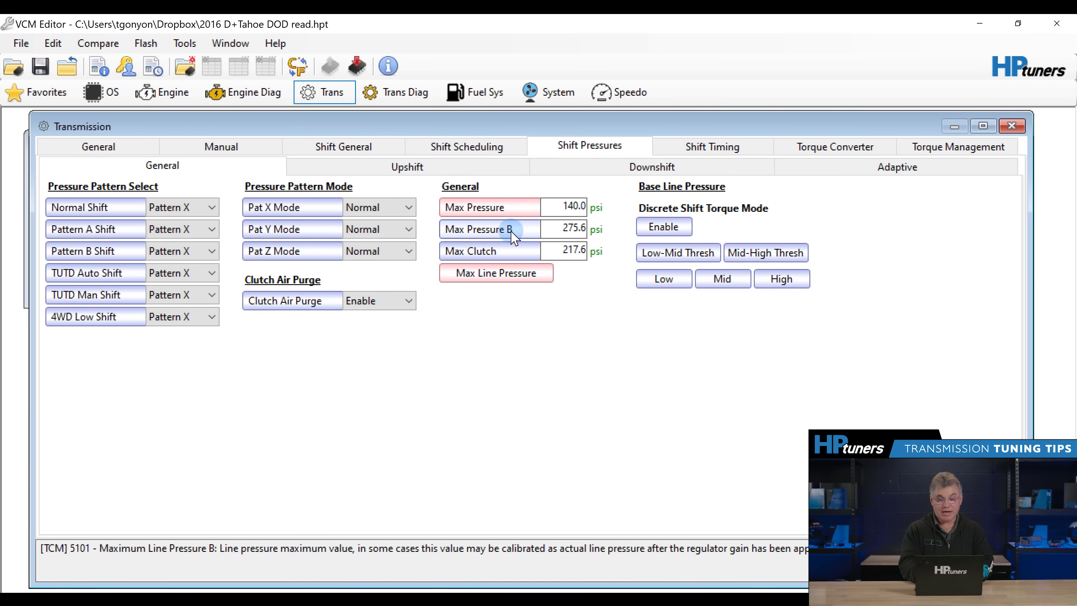
{"action": "left_click", "coordinate": [529, 231]}
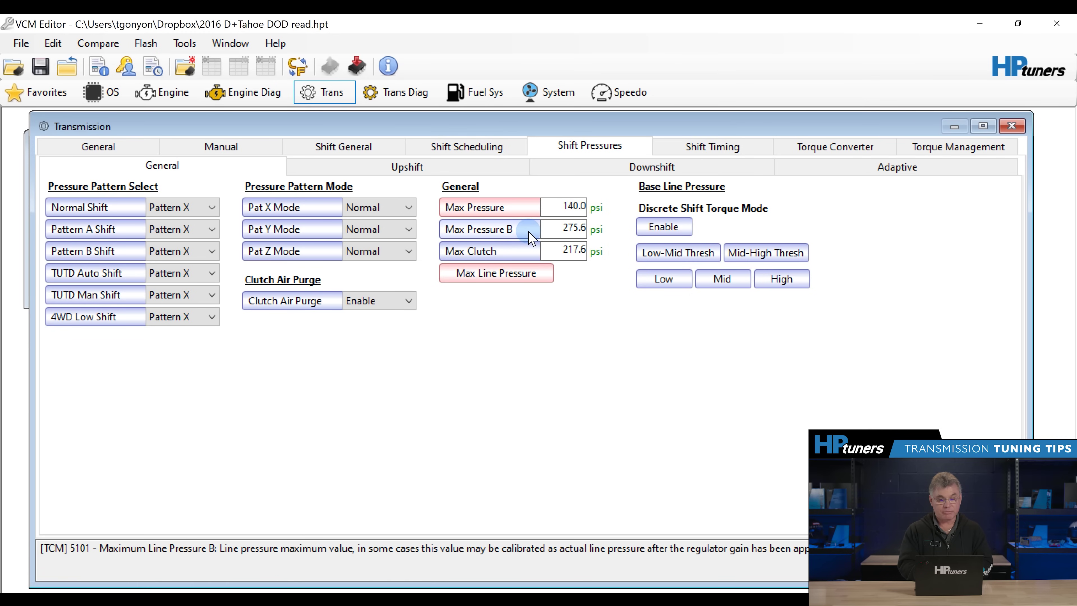
{"action": "left_click", "coordinate": [52, 43]}
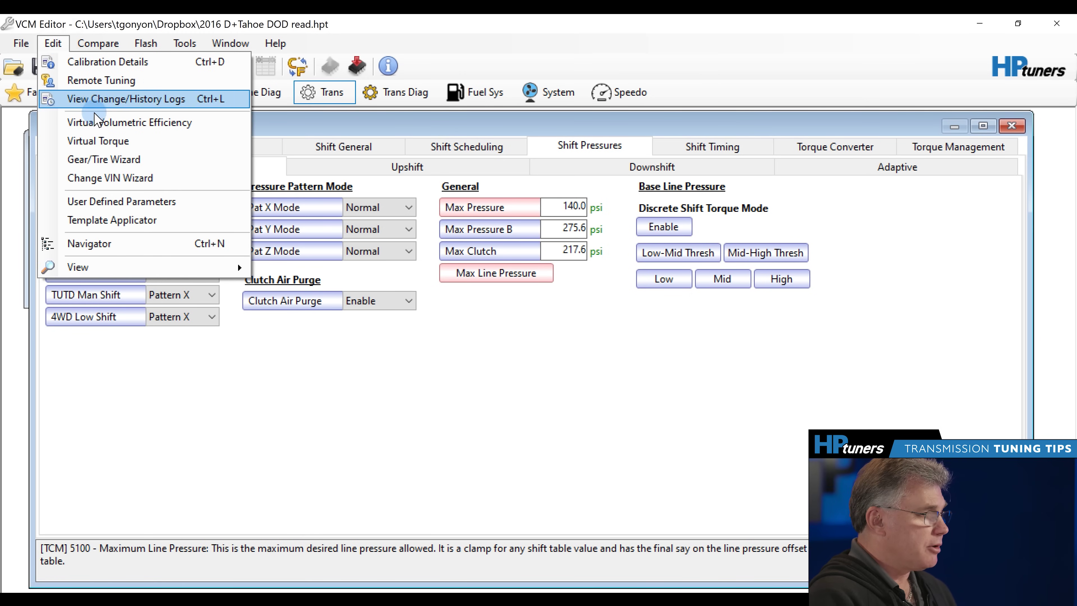
- Rescale the calibration for 34-inch tires and a 3.08 gear ratio in the Gear/Tire Wizard, then close the TCC WOT table
{"action": "left_click", "coordinate": [118, 159]}
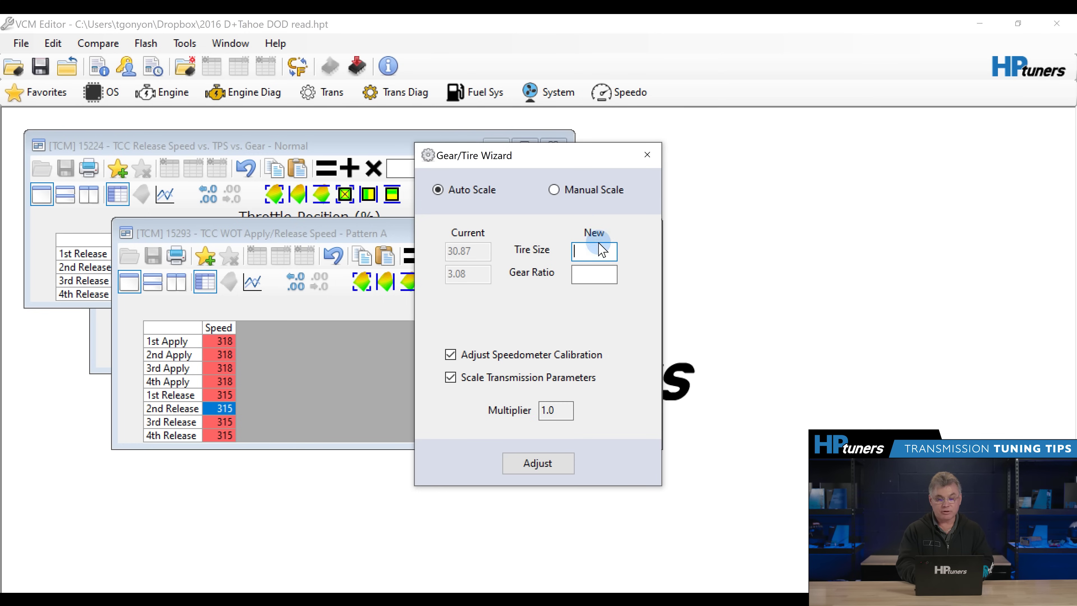
{"action": "left_click", "coordinate": [588, 259]}
{"action": "type", "text": "34"}
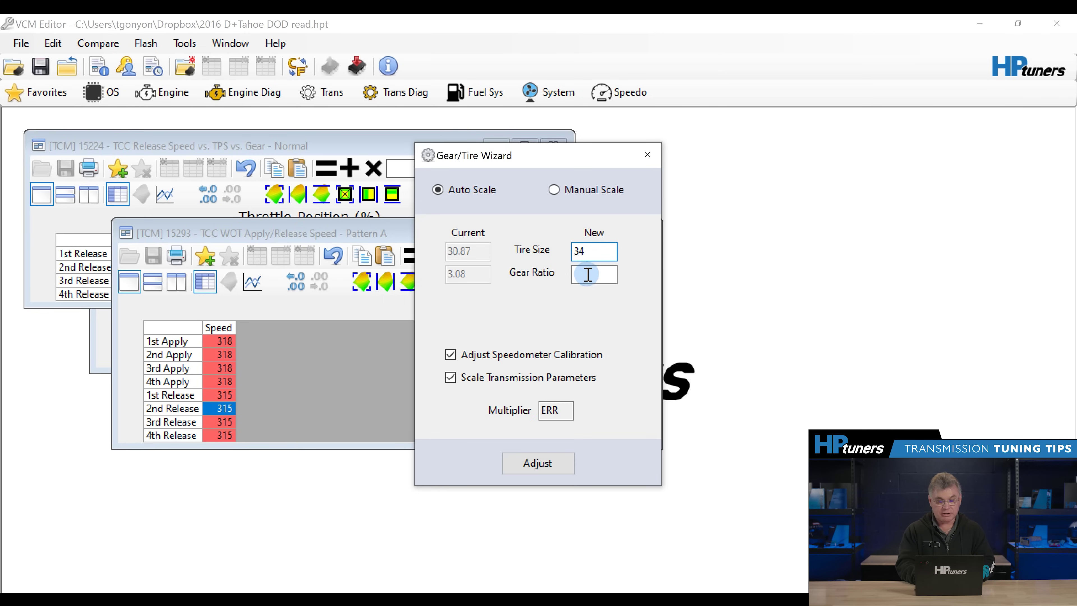
{"action": "left_click", "coordinate": [588, 276]}
{"action": "type", "text": "3.08"}
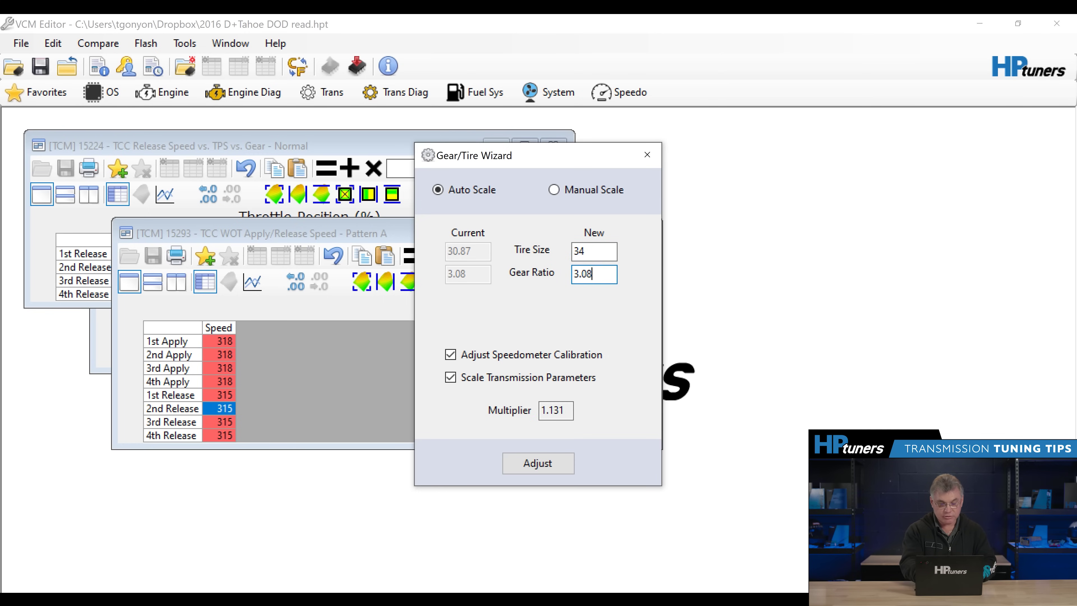
{"action": "left_click", "coordinate": [547, 463]}
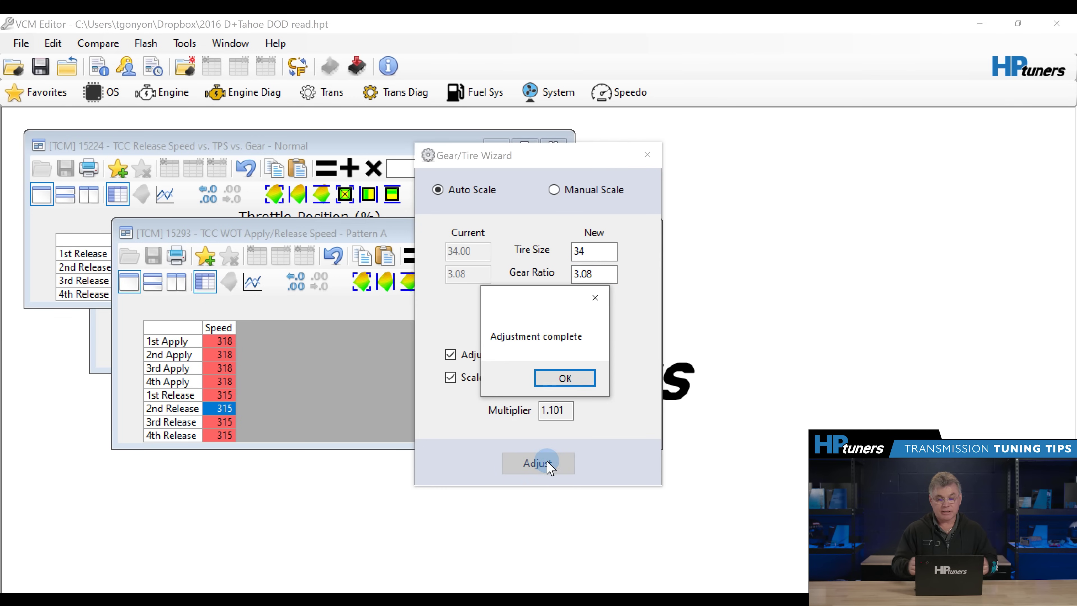
{"action": "left_click", "coordinate": [568, 379]}
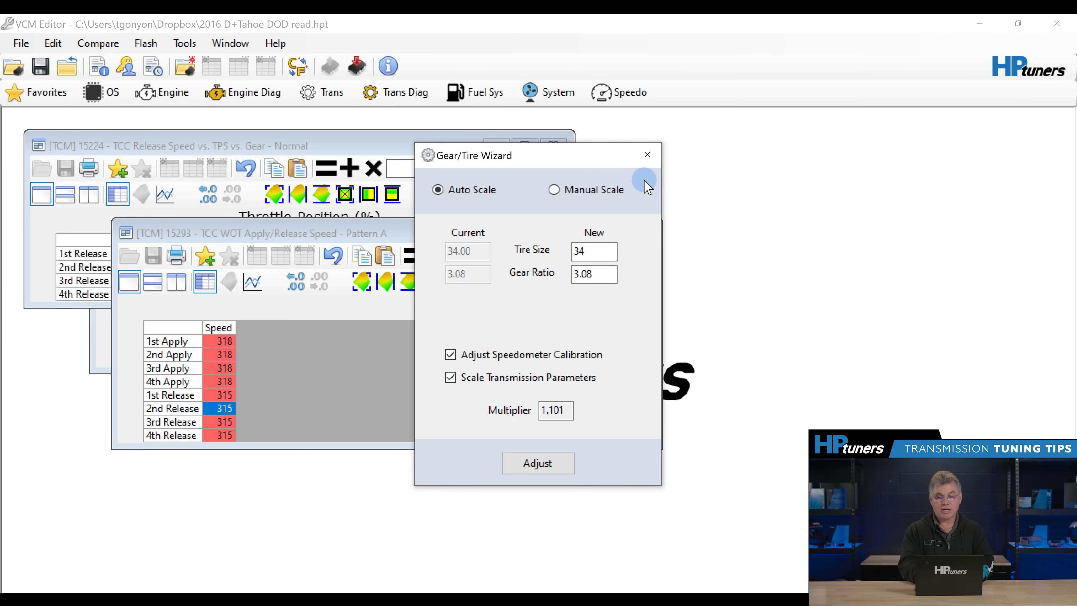
{"action": "left_click", "coordinate": [646, 156]}
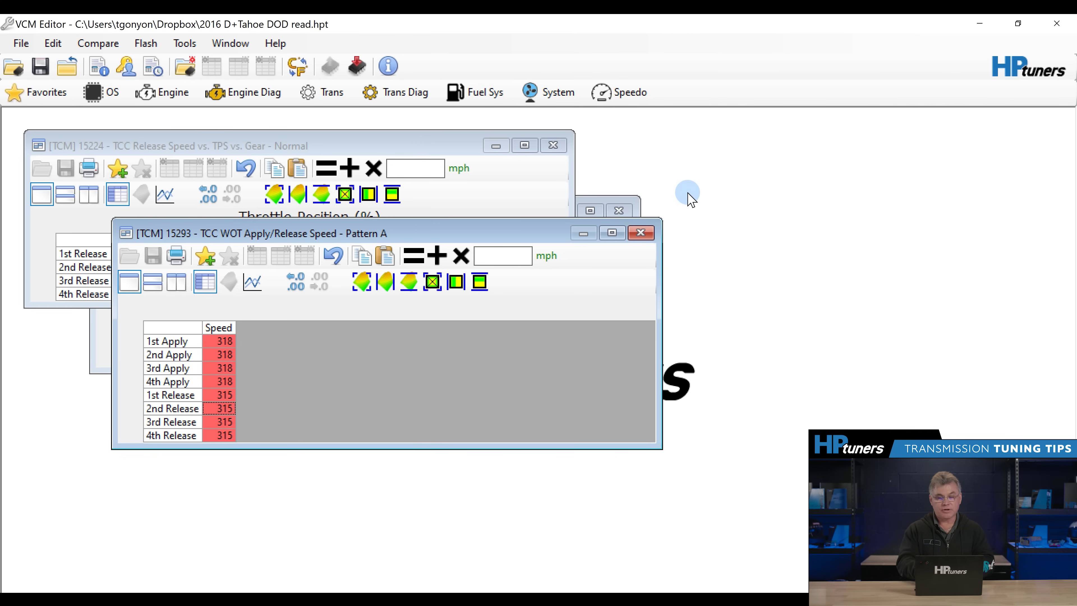
{"action": "left_click", "coordinate": [640, 233]}
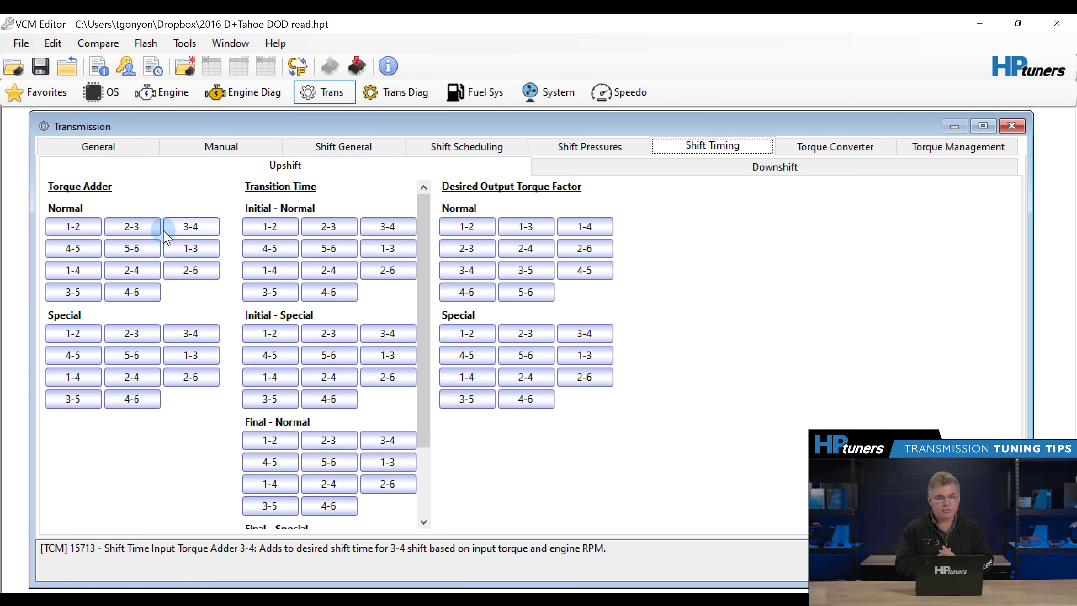
- Multiply every cell of the Normal 1-2 upshift torque adder table by 0.80
{"action": "left_click", "coordinate": [64, 227]}
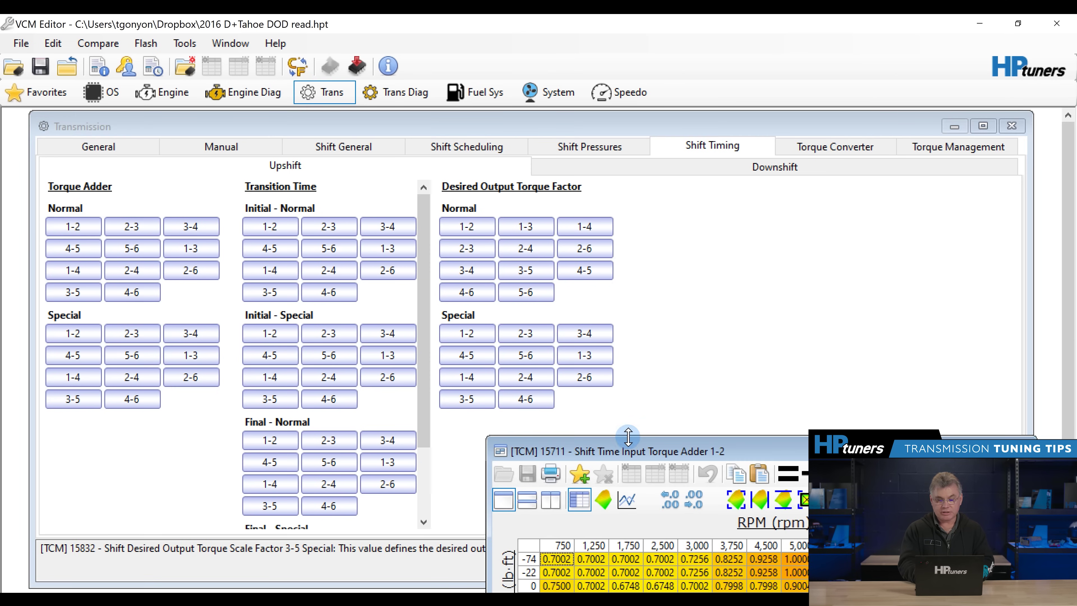
{"action": "left_click_drag", "start_coordinate": [623, 453], "coordinate": [361, 171]}
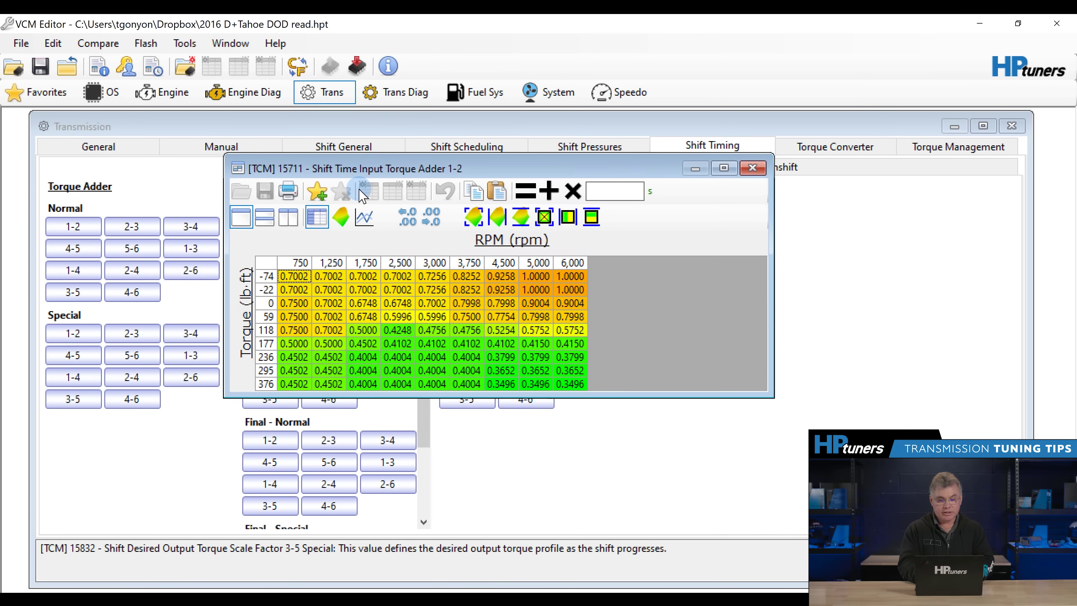
{"action": "left_click", "coordinate": [266, 262]}
{"action": "left_click", "coordinate": [607, 193]}
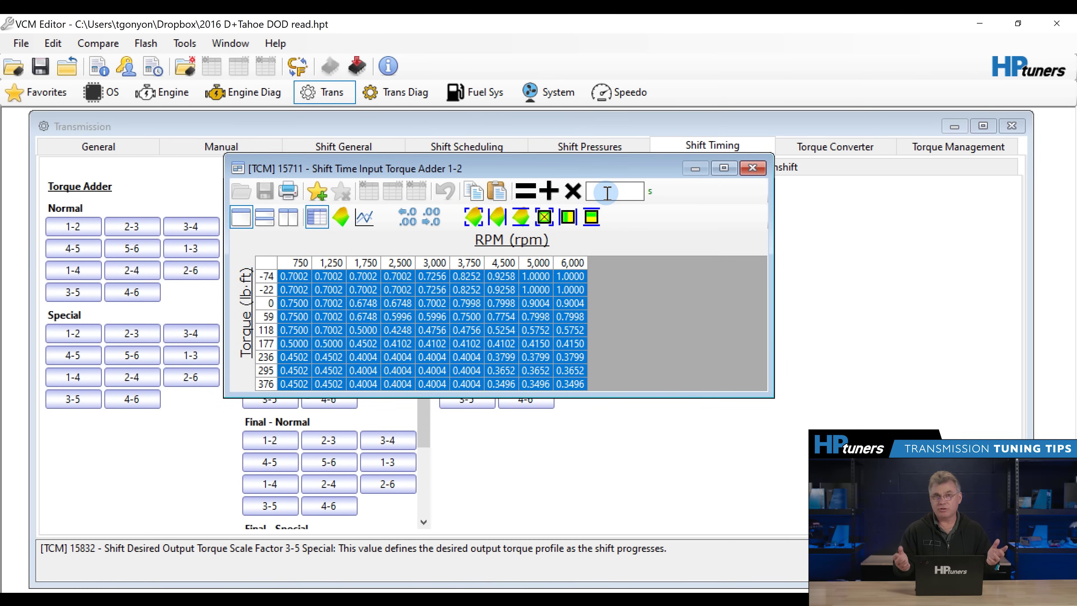
{"action": "type", "text": ".809"}
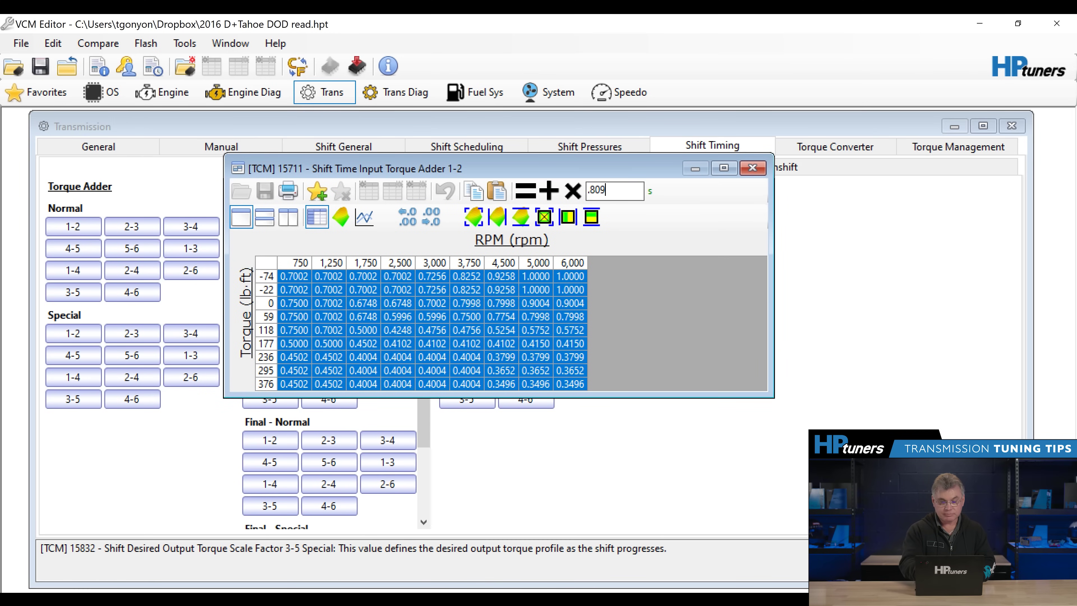
{"action": "key", "text": "BackSpace"}
{"action": "left_click", "coordinate": [579, 193]}
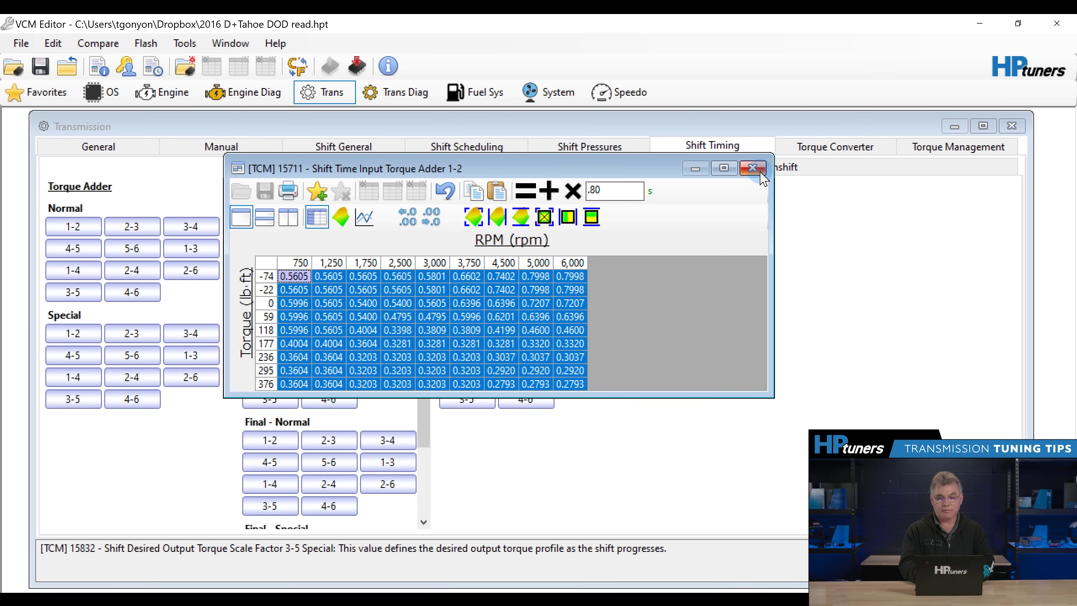
{"action": "left_click", "coordinate": [752, 168]}
- Multiply every cell of the Normal 2-3 upshift torque adder table by 0.80
{"action": "left_click", "coordinate": [147, 232]}
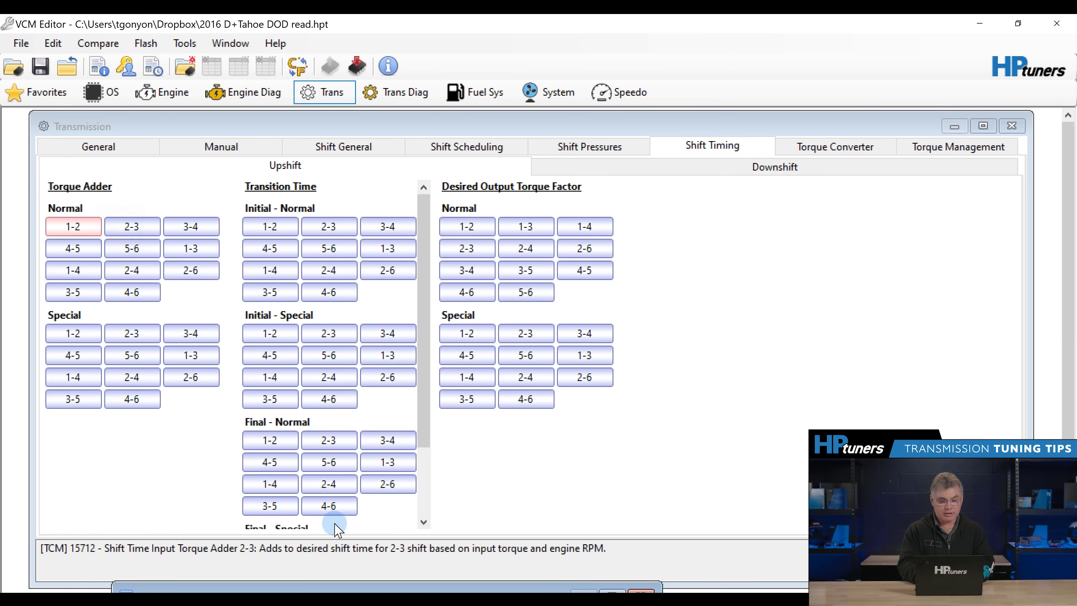
{"action": "left_click_drag", "start_coordinate": [362, 582], "coordinate": [440, 214]}
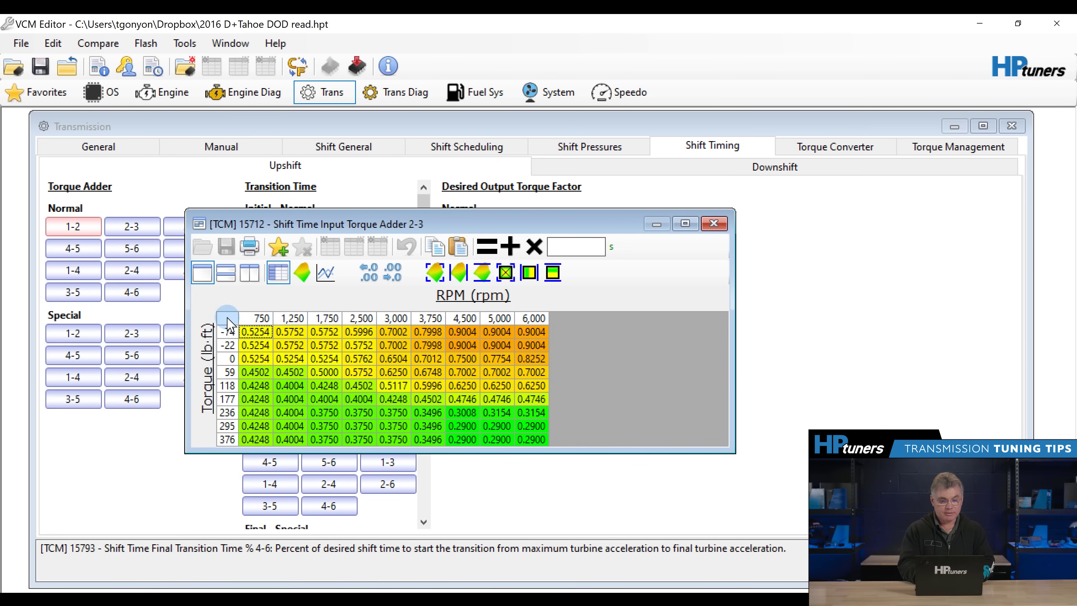
{"action": "left_click", "coordinate": [227, 318]}
{"action": "left_click", "coordinate": [566, 246]}
{"action": "type", "text": "."}
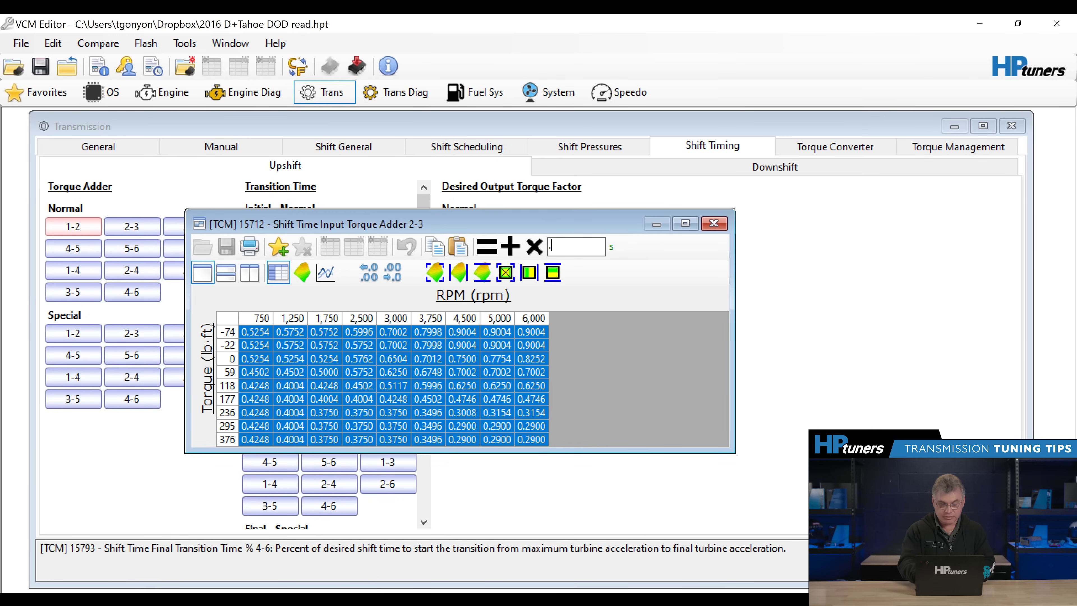
{"action": "type", "text": "80"}
{"action": "left_click", "coordinate": [552, 272]}
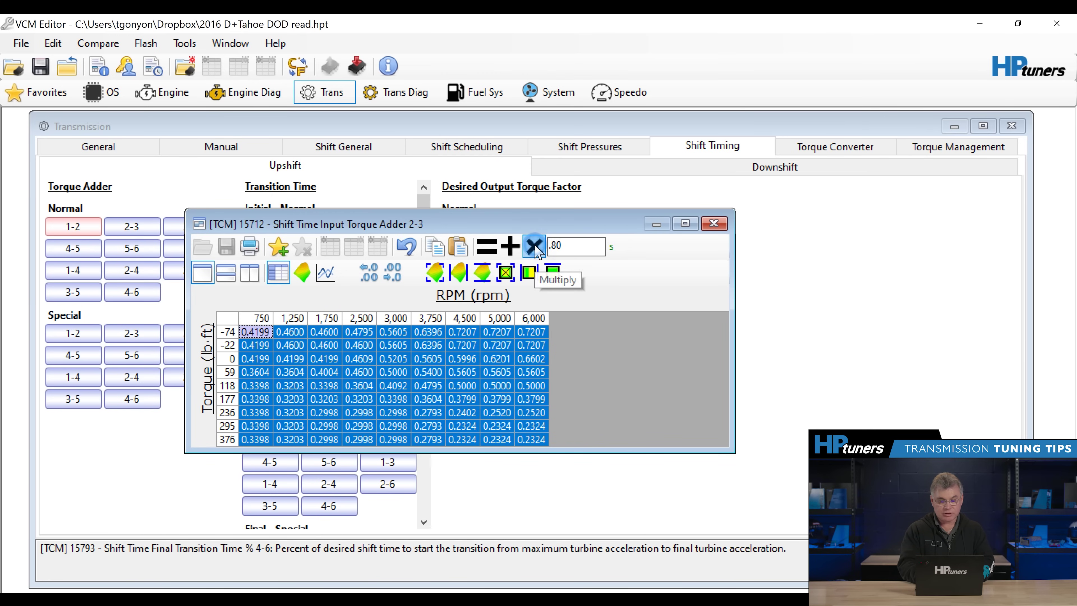
{"action": "left_click", "coordinate": [723, 227]}
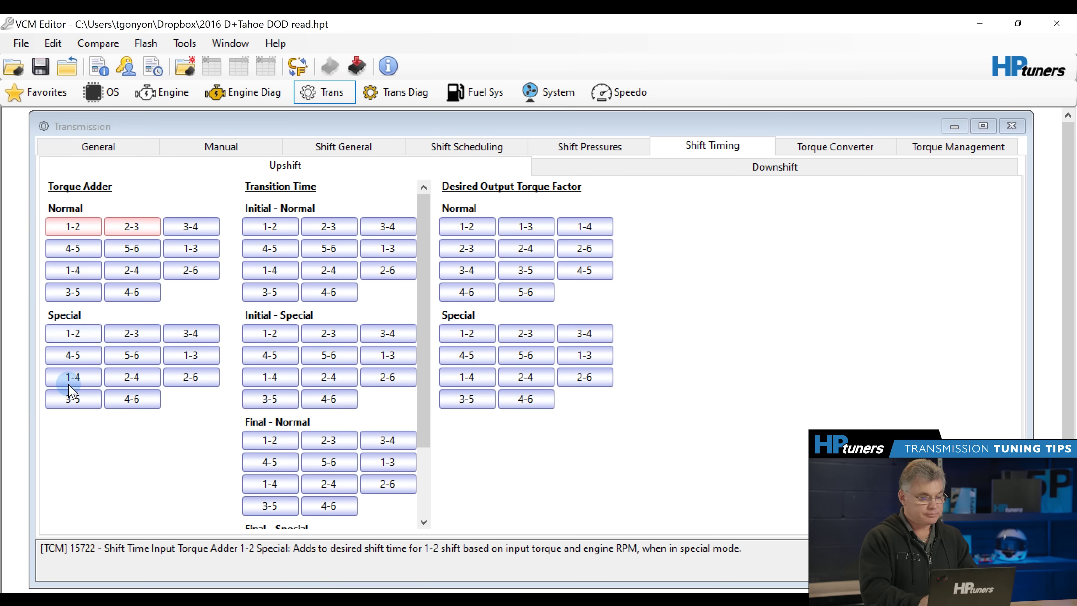
- Multiply all cells of the Normal 3-4 and 4-5 torque adder tables by 0.80
{"action": "left_click", "coordinate": [191, 226]}
{"action": "left_click", "coordinate": [249, 272]}
{"action": "left_click", "coordinate": [564, 208]}
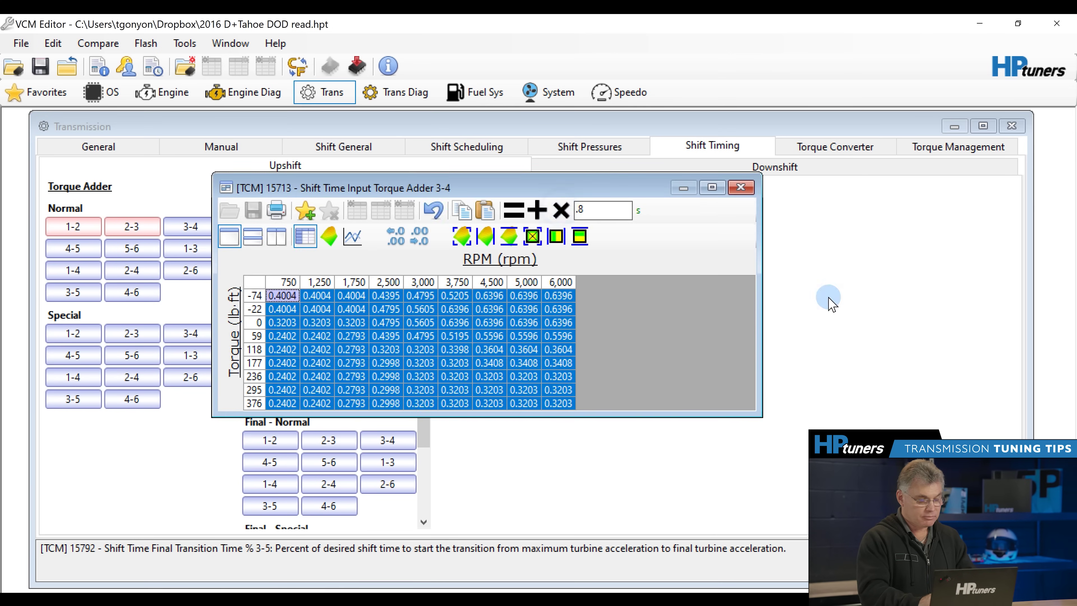
{"action": "left_click", "coordinate": [829, 300]}
{"action": "left_click", "coordinate": [73, 249]}
{"action": "left_click", "coordinate": [280, 308]}
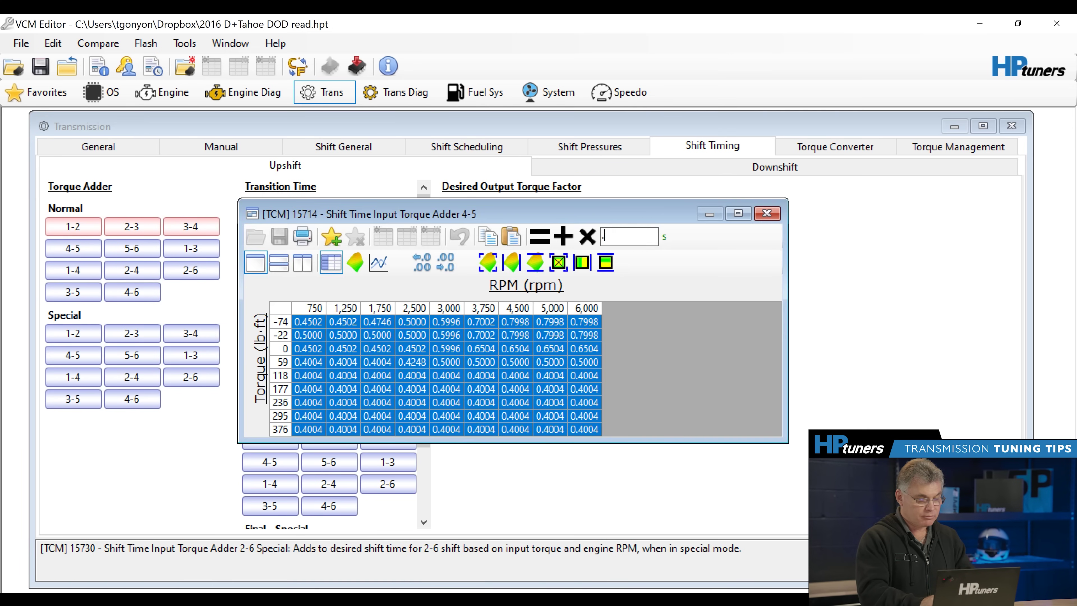
{"action": "left_click", "coordinate": [588, 236]}
{"action": "left_click", "coordinate": [842, 299]}
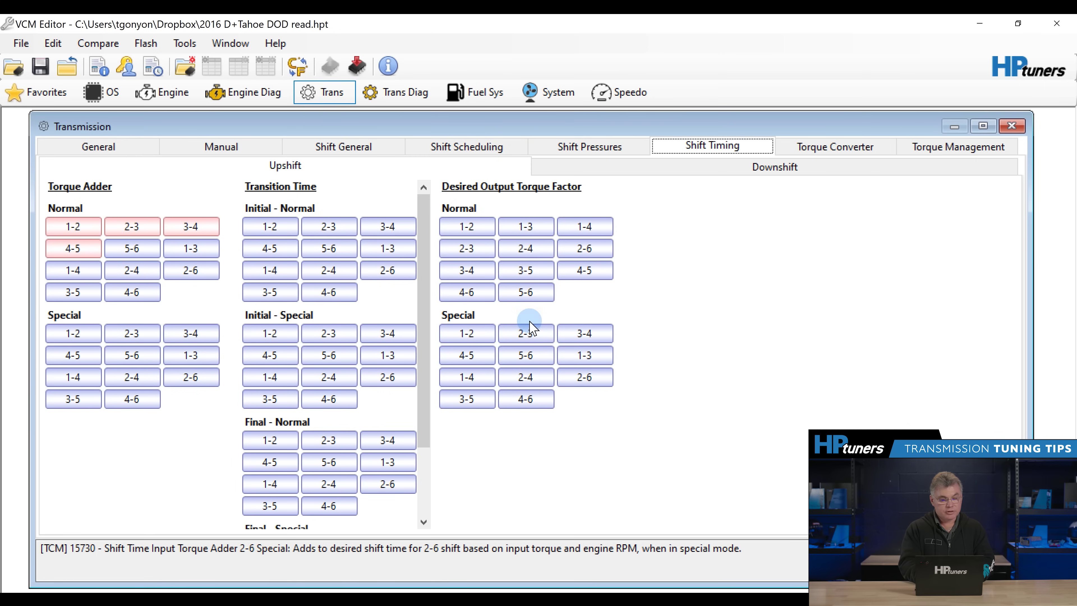
{"action": "left_click", "coordinate": [73, 334]}
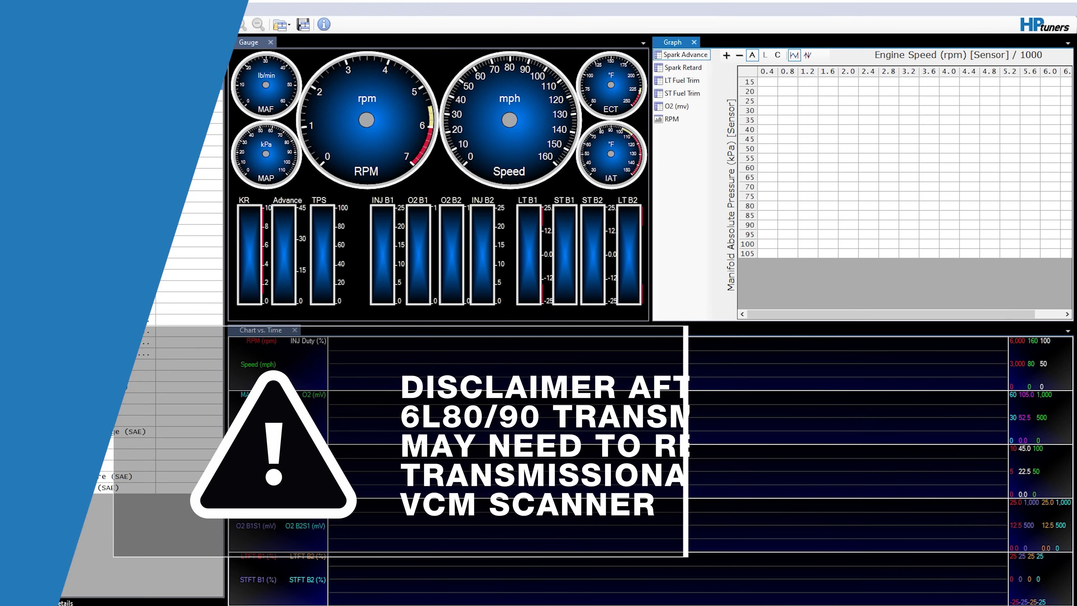
- Open Vehicle > Controls & Special Functions on the Transmission tab for Trans Adapt Reset
{"action": "left_click", "coordinate": [49, 10]}
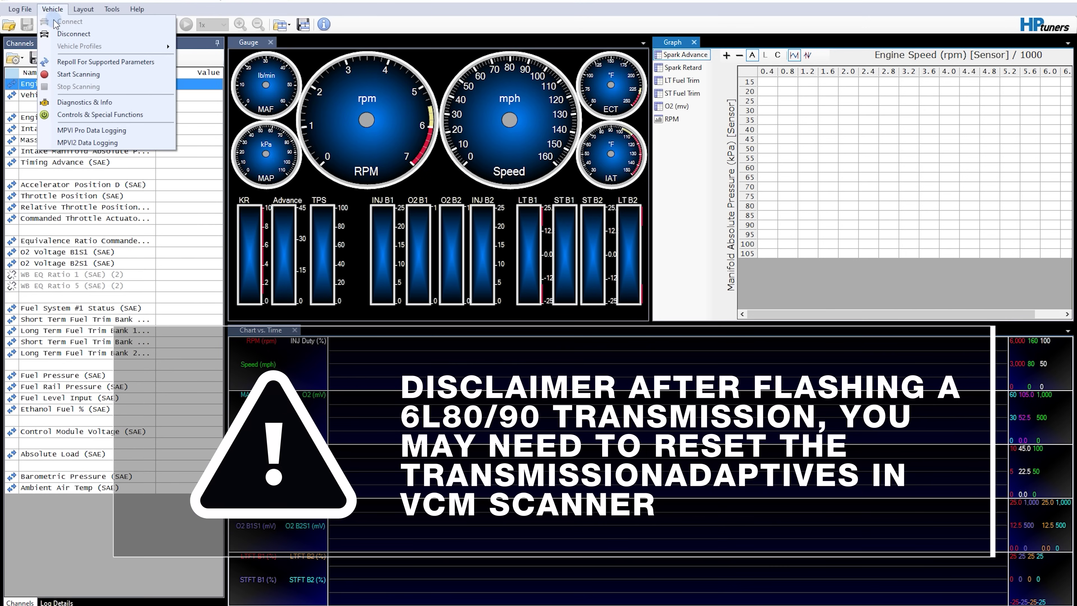
{"action": "left_click", "coordinate": [76, 113]}
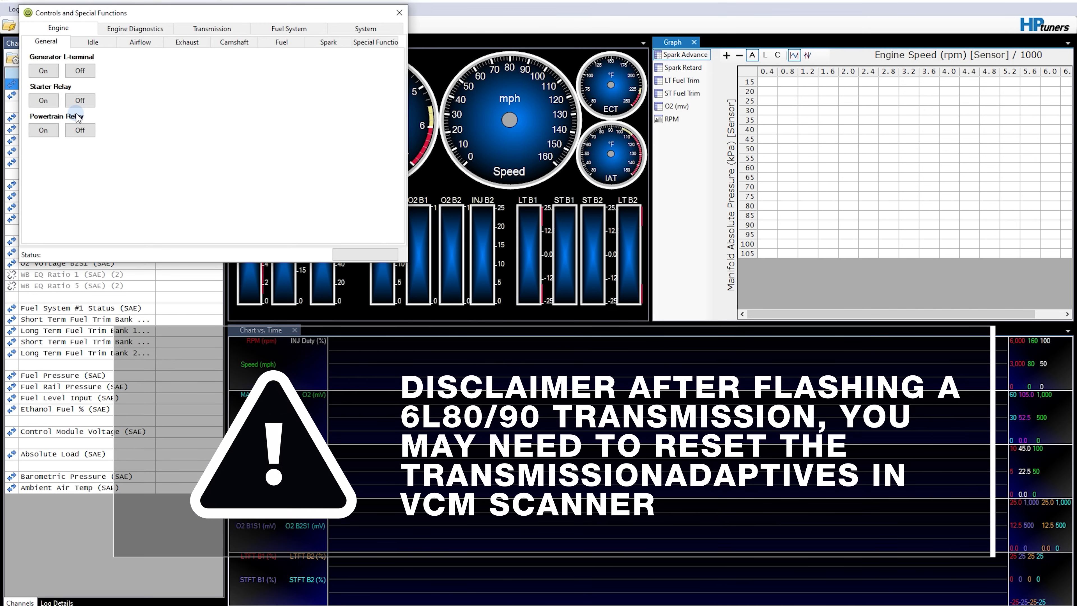
{"action": "left_click", "coordinate": [212, 31]}
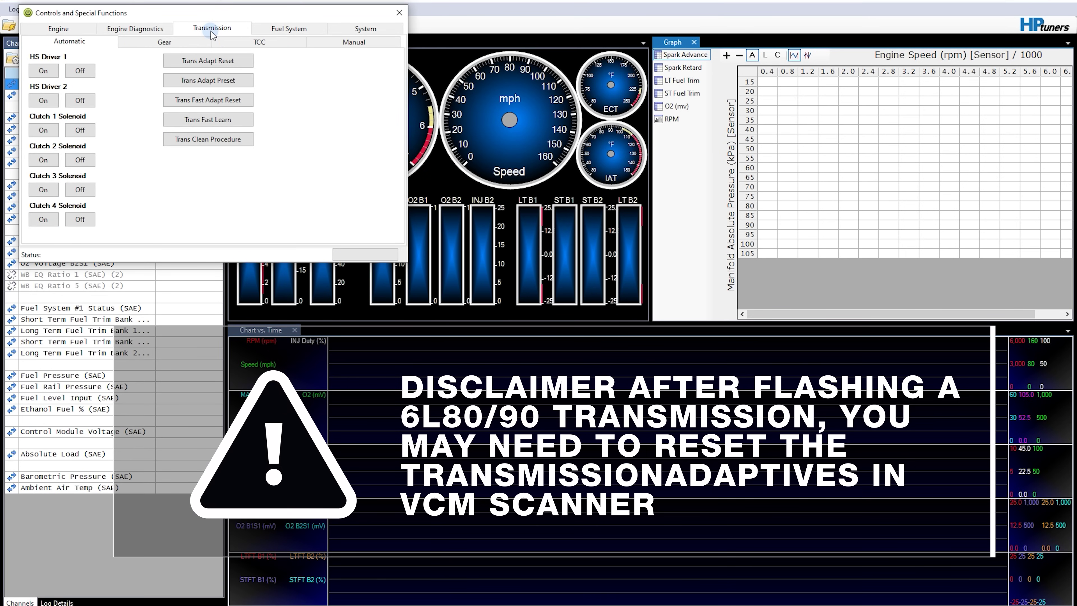